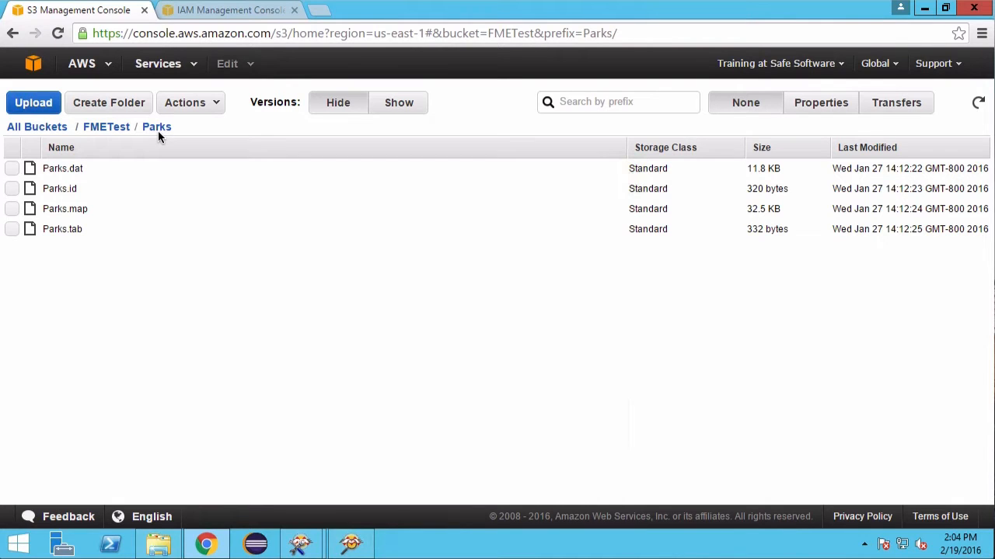
- Open the IAM security credentials page and select the first active access key ID in the list
left_click(261, 12)
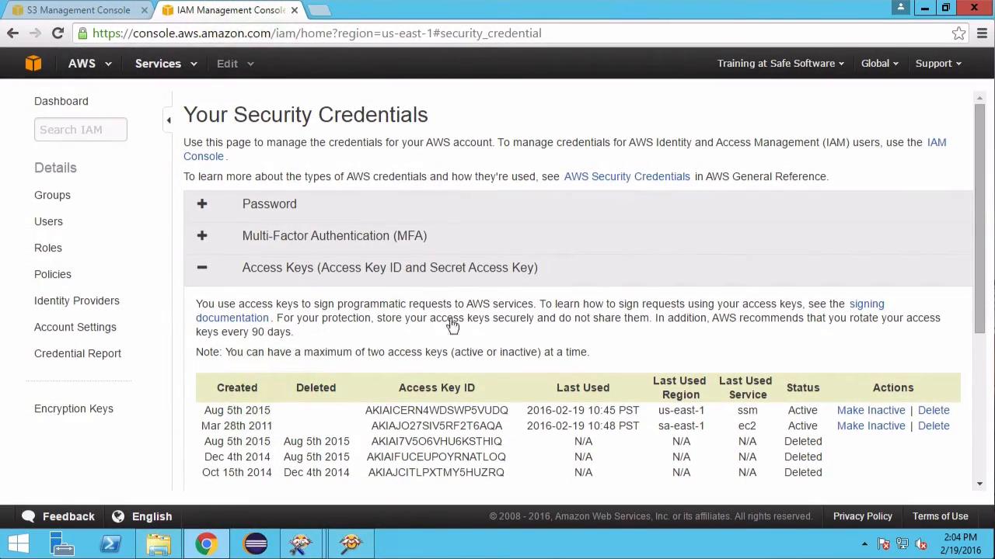
double_click(441, 409)
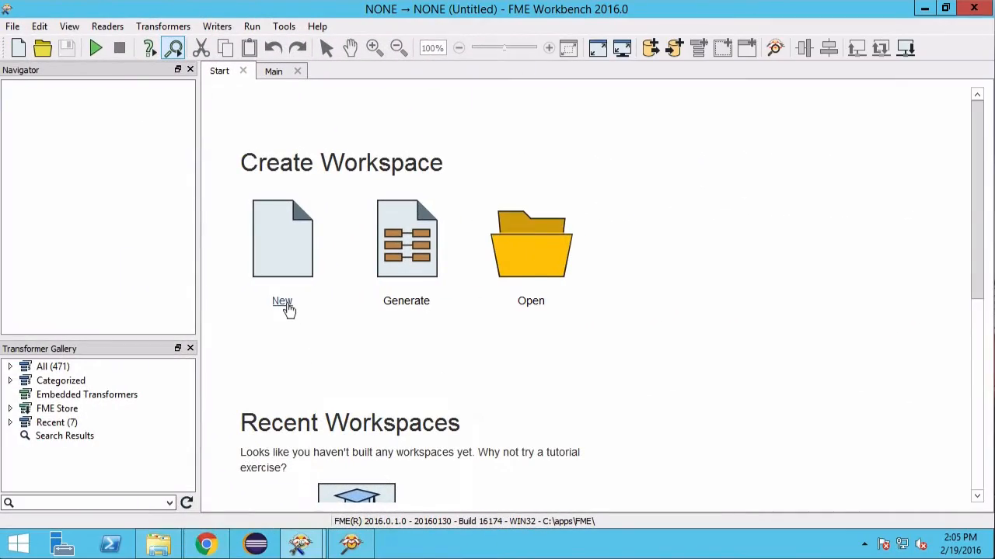
- Create a new workspace in FME Workbench and add a Creator transformer with its default parameters
left_click(282, 303)
type("cr")
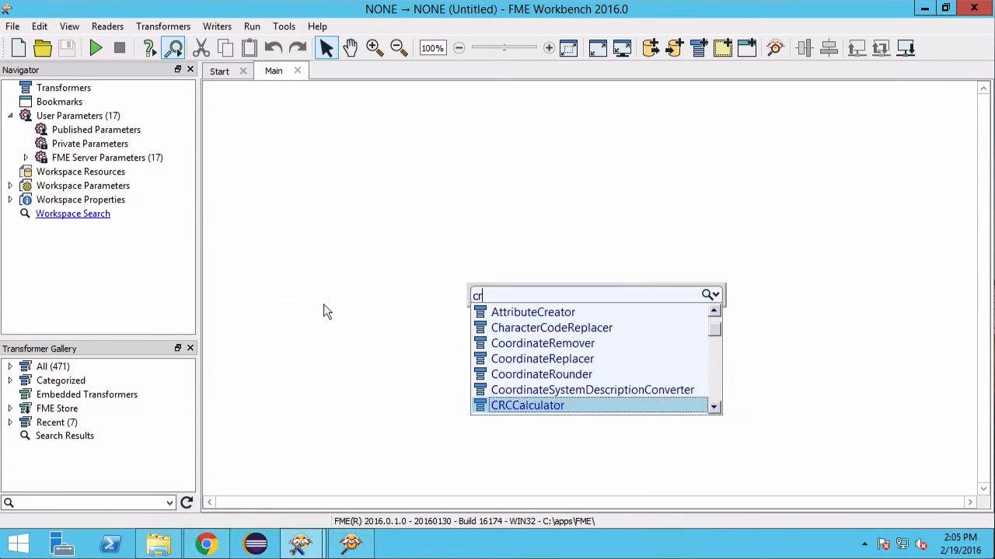
type("eator")
key("Return")
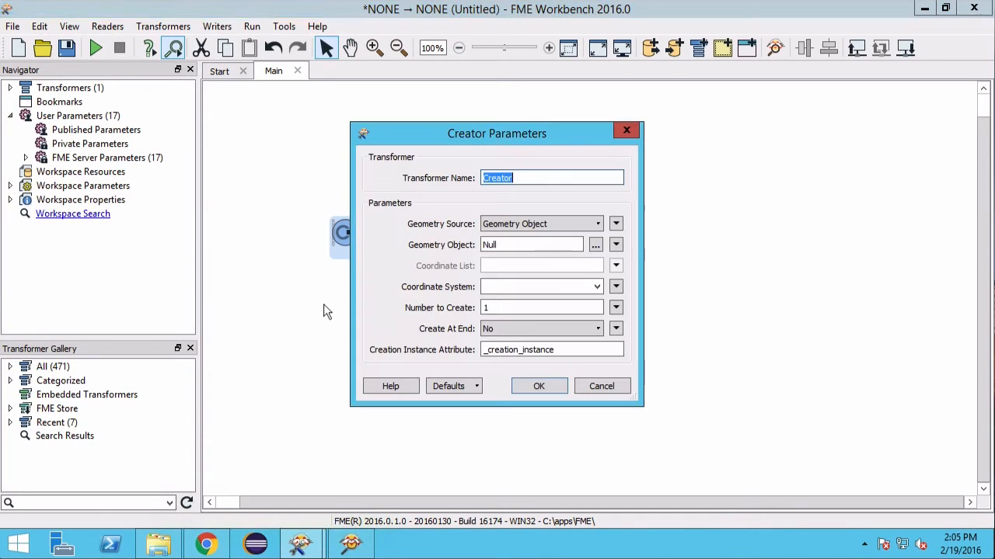
key("Return")
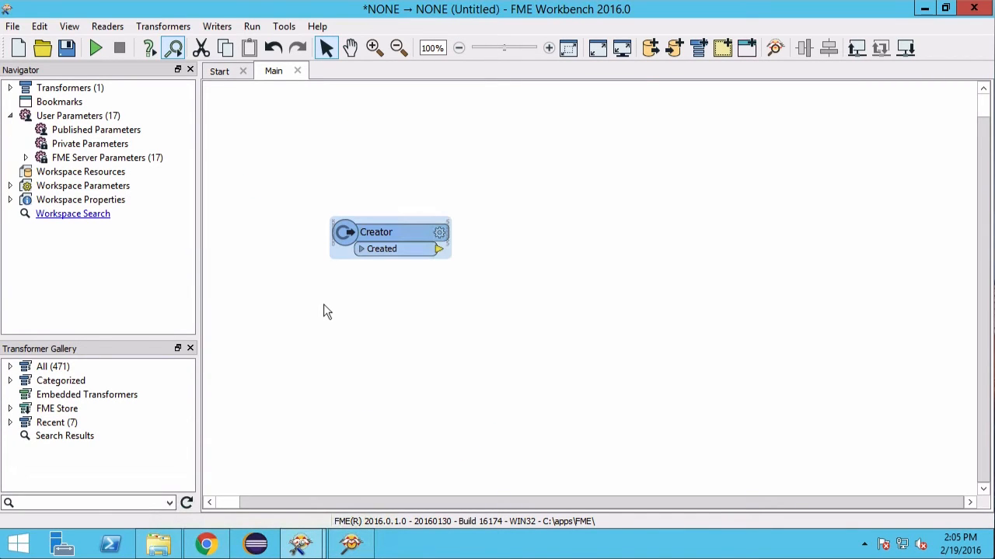
- Add an S3ObjectLister transformer connected to the Creator and open its parameters at the AWS credentials
type("s3o")
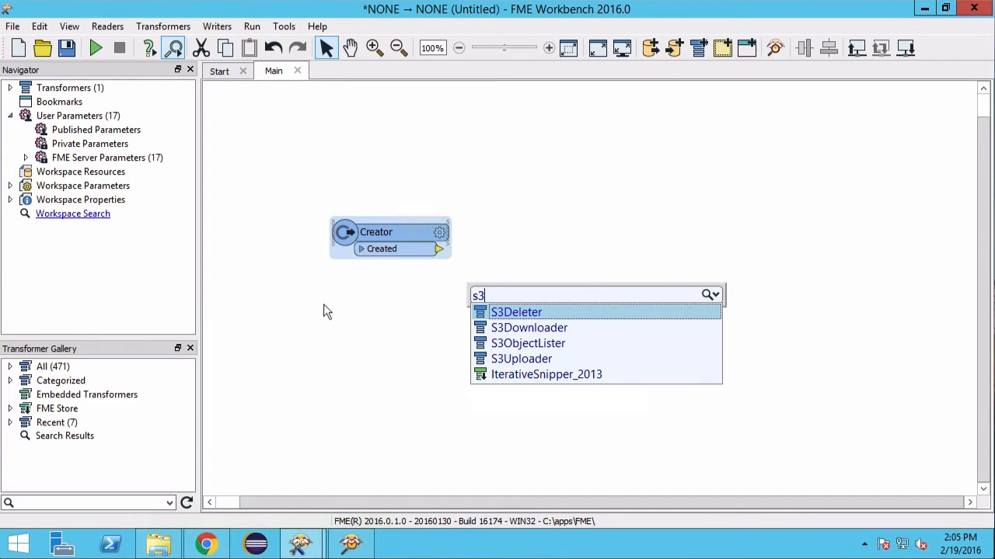
key("Return")
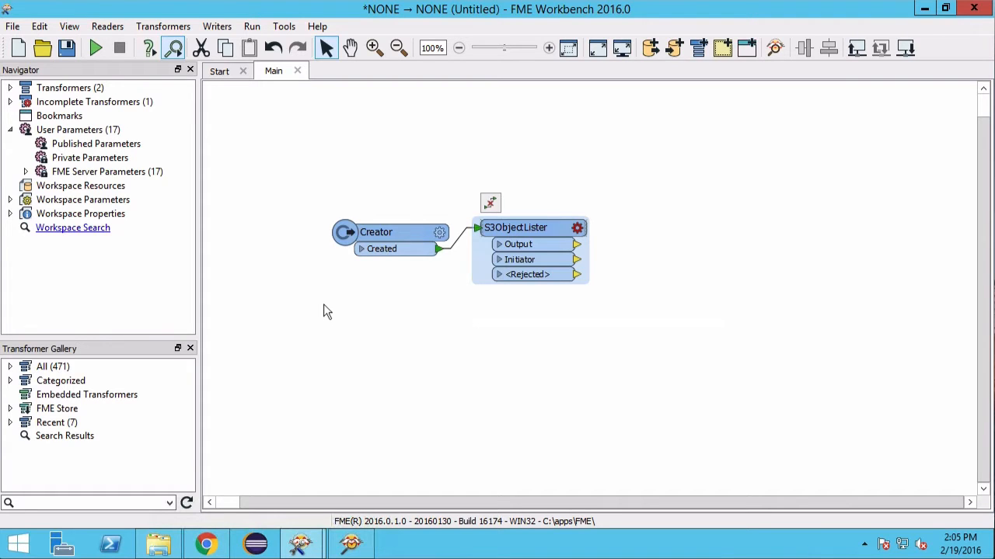
key("Return")
key("Tab")
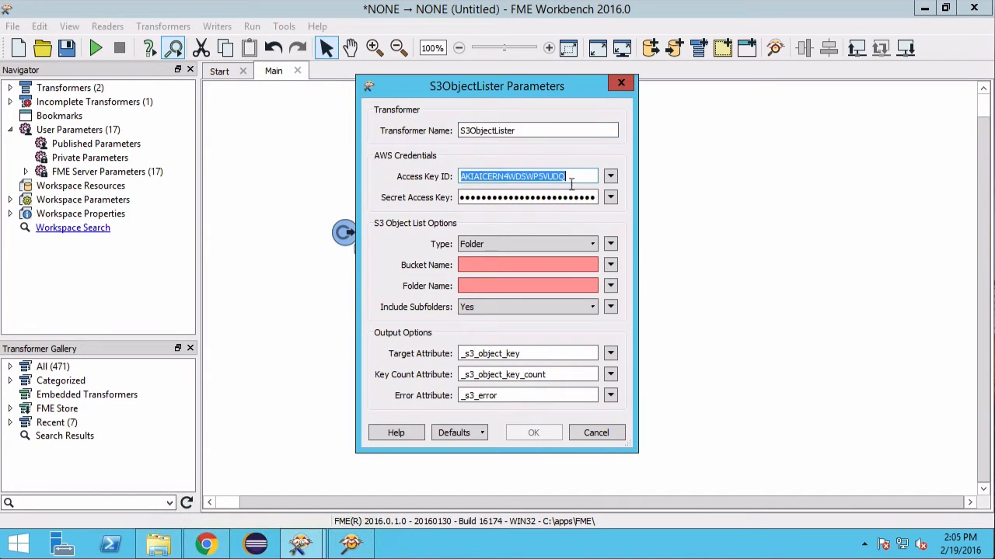
key("Tab")
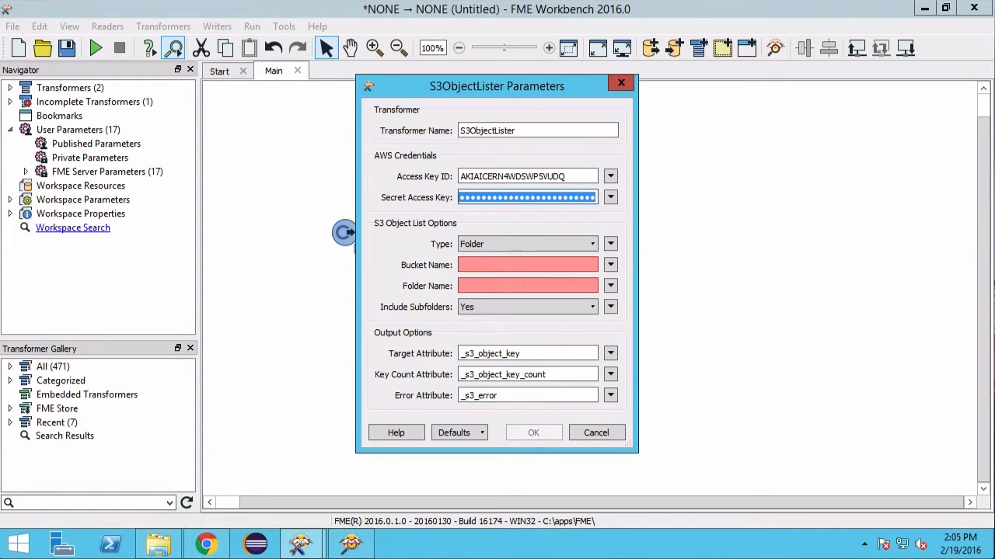
- Create an unpublished user parameter for the S3ObjectLister's Access Key ID
left_click(611, 178)
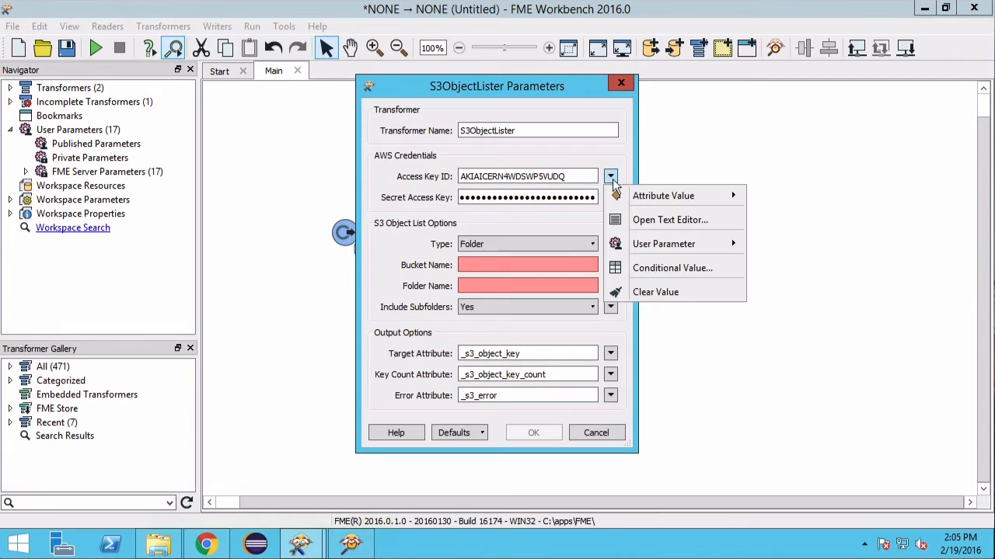
mouse_move(690, 241)
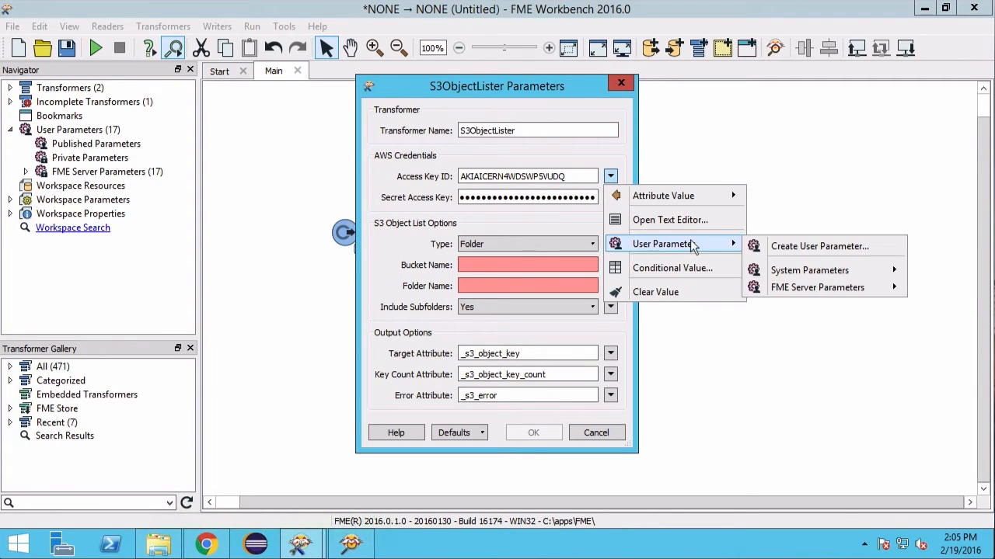
left_click(829, 247)
left_click(548, 240)
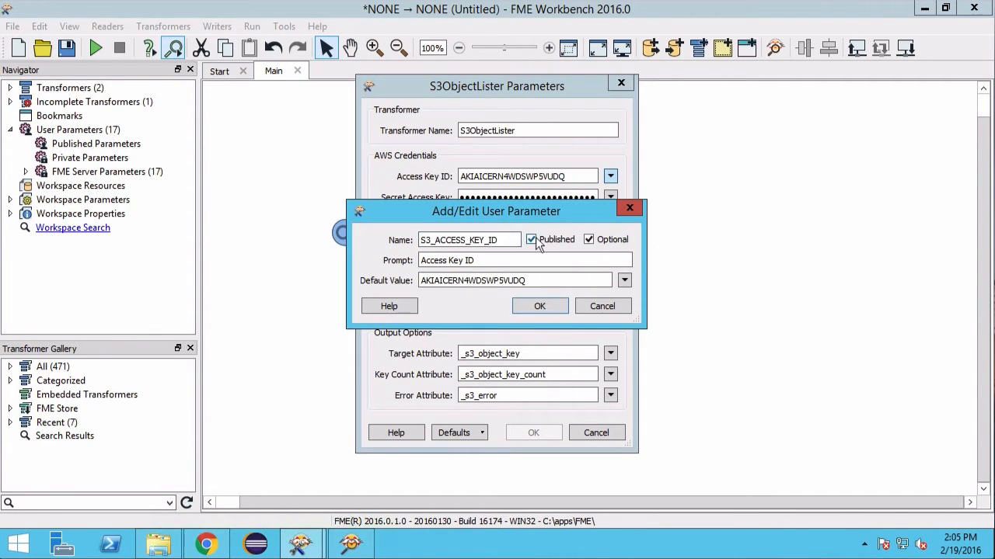
left_click(540, 307)
- Create an unpublished user parameter for the S3ObjectLister's Secret Access Key
left_click(611, 198)
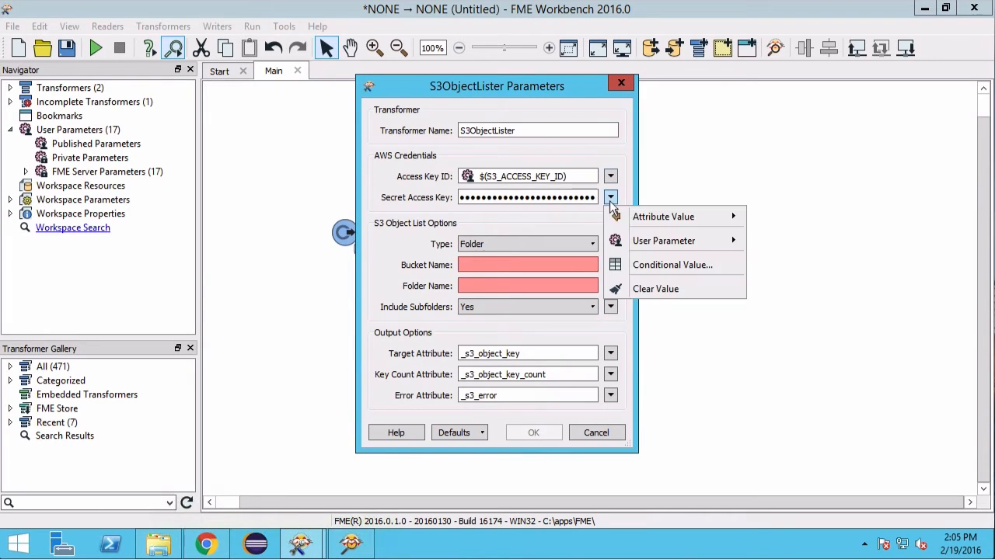
mouse_move(687, 240)
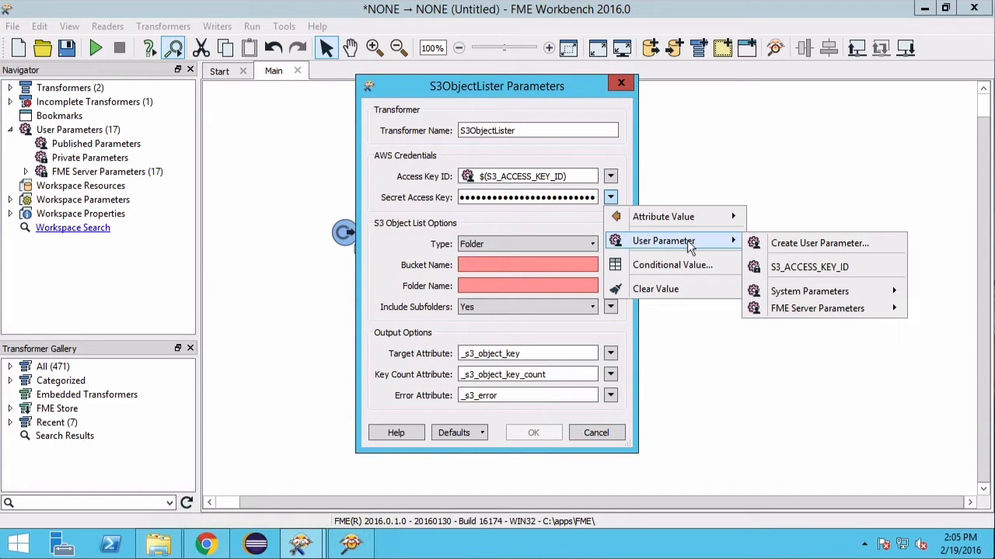
left_click(808, 245)
left_click(532, 240)
left_click(539, 306)
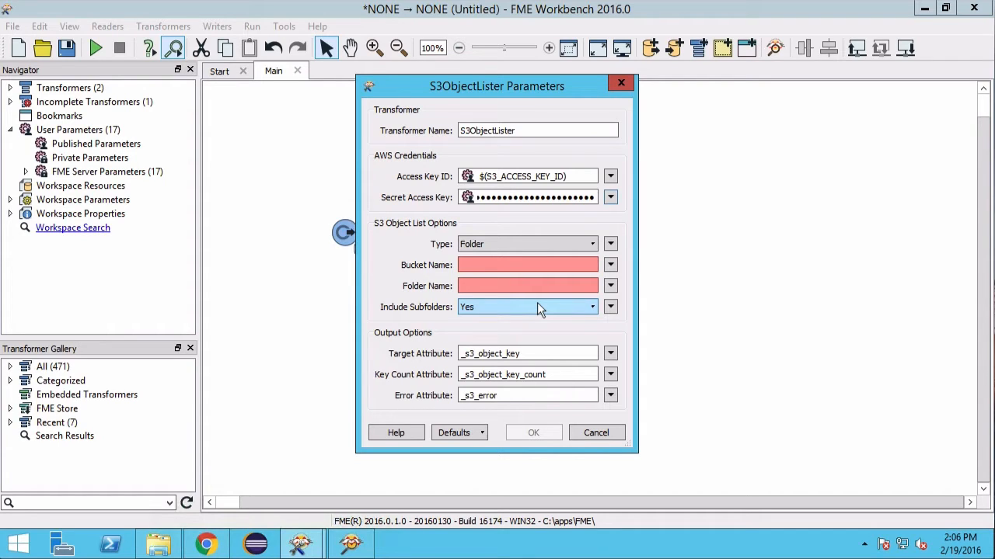
- Set the S3ObjectLister to list bucket FMETest, folder Parks, without including subfolders, and accept the parameters
left_click(537, 265)
type("FMETest")
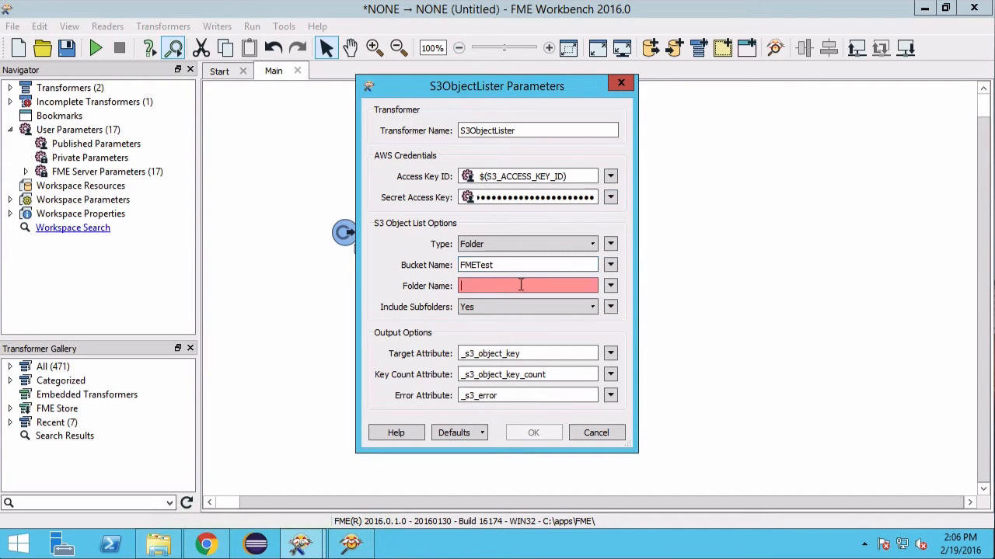
type("Parks")
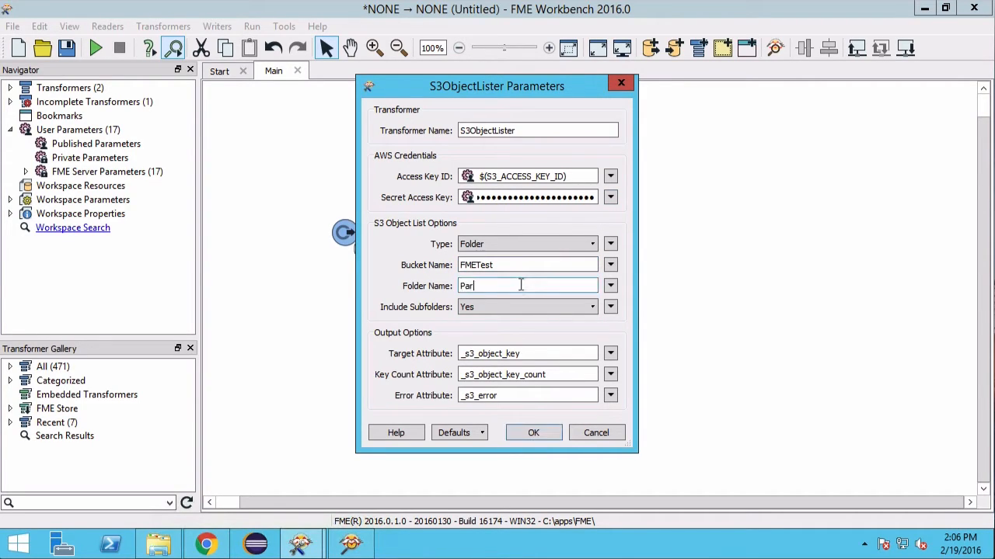
left_click(522, 309)
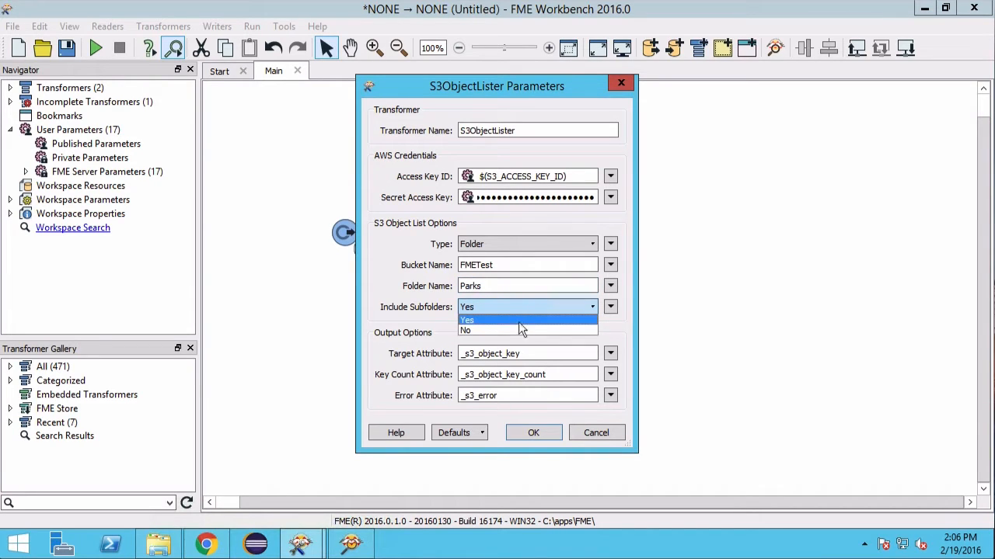
left_click(519, 331)
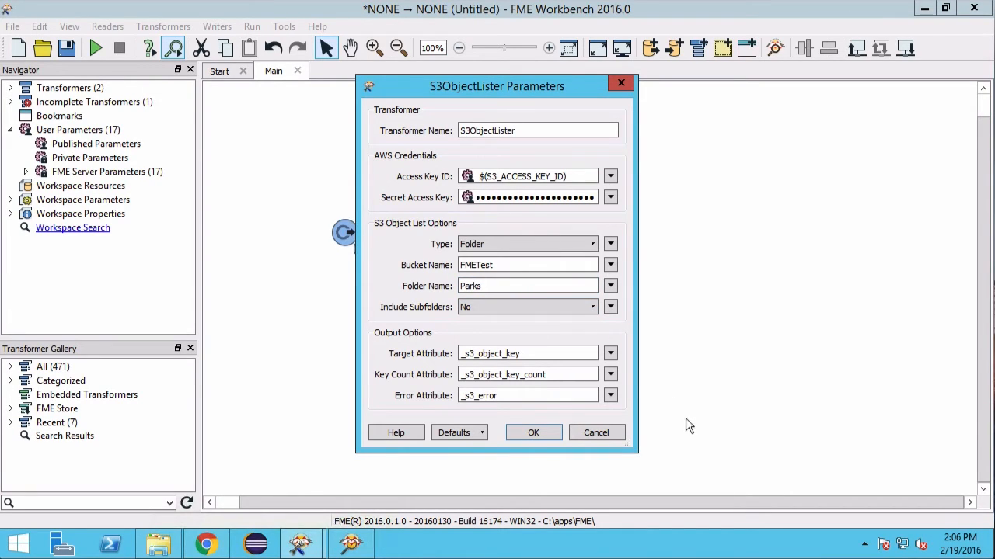
left_click(533, 433)
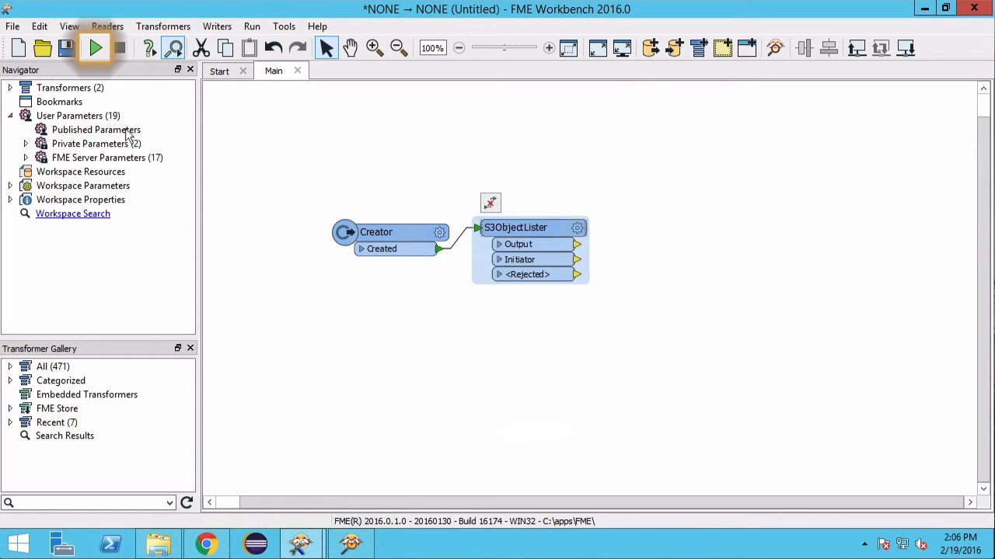
- Run the workspace and inspect the features from the S3ObjectLister's Output port
left_click(96, 49)
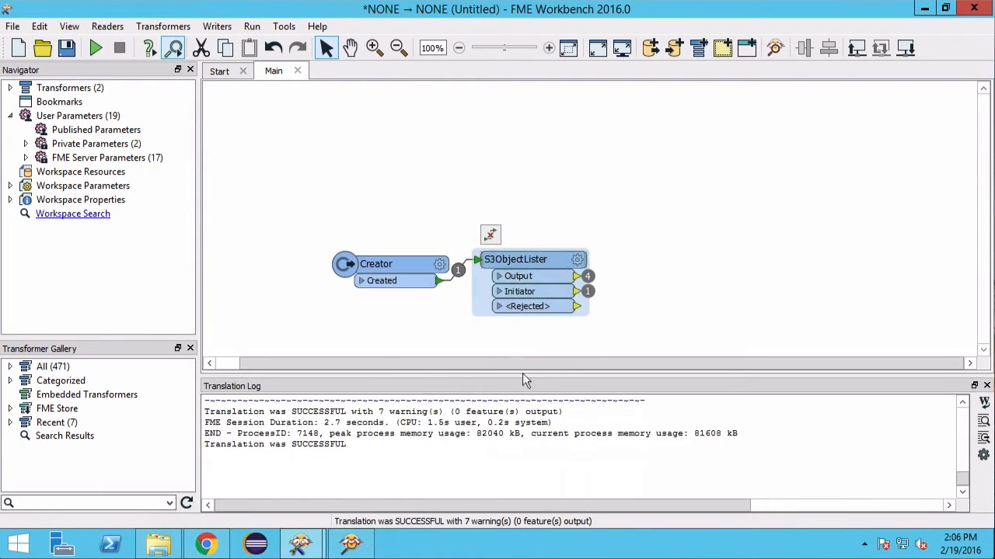
double_click(590, 278)
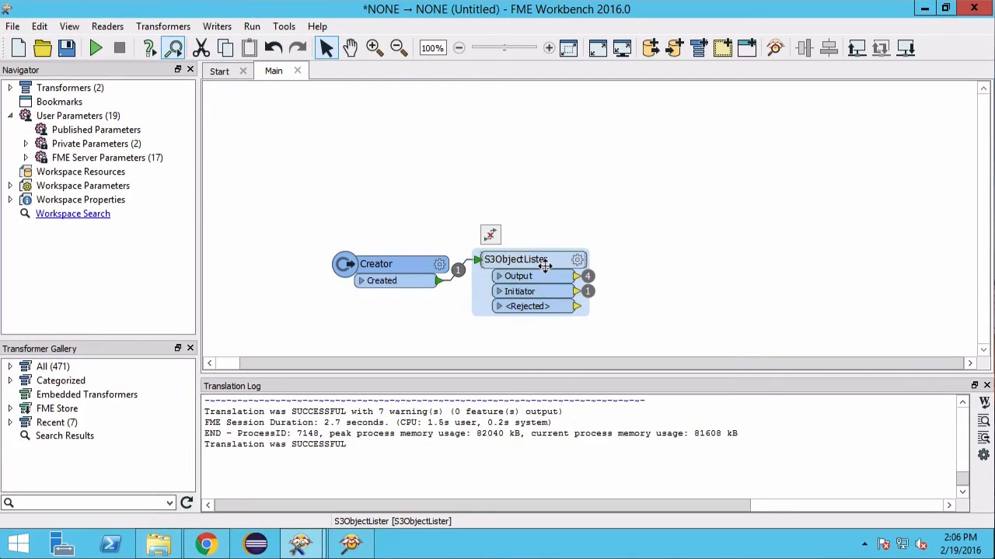
- Add an S3Downloader and link its credentials to the S3_ACCESS_KEY_ID and S3_SECRET_ACCESS_KEY user parameters
type("s3do")
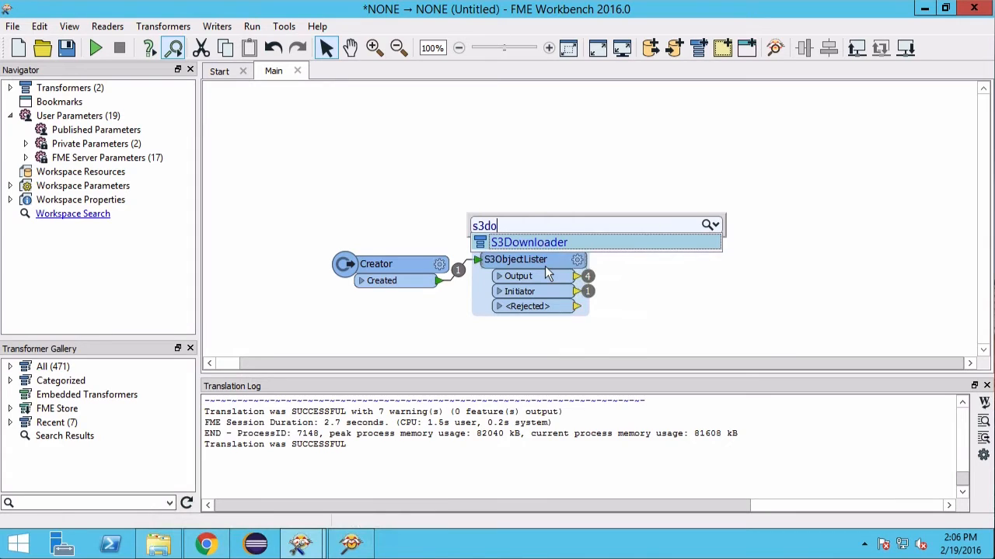
key("Return")
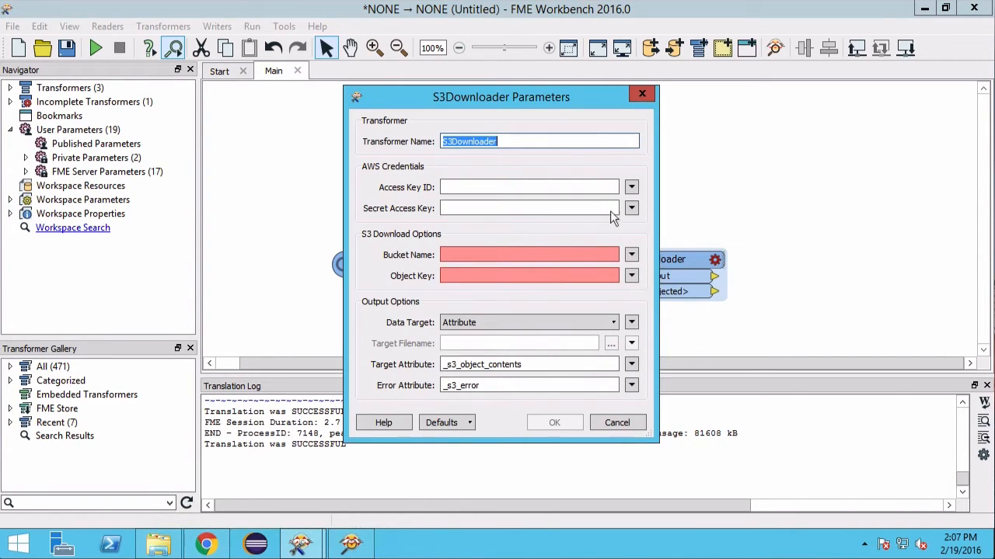
left_click(632, 187)
mouse_move(715, 252)
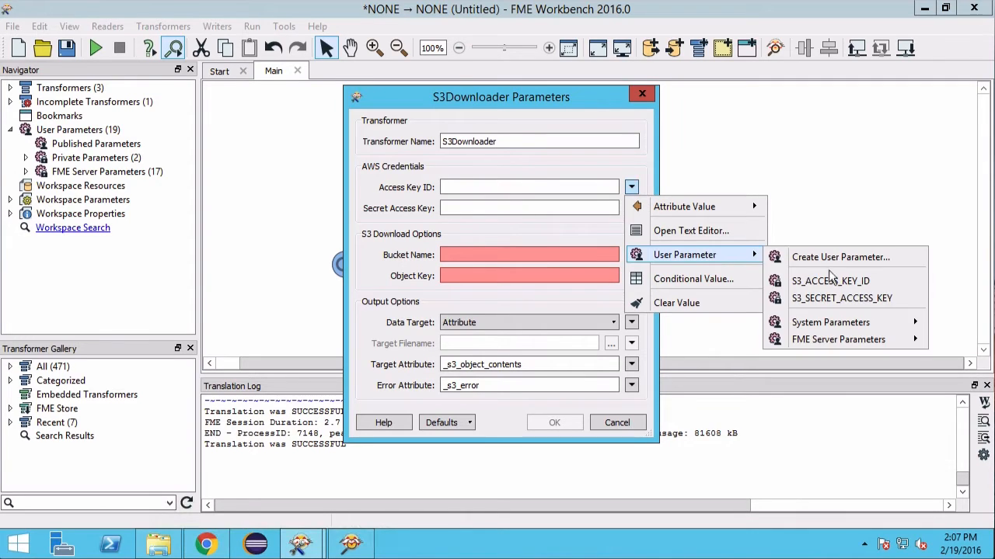
left_click(854, 287)
left_click(632, 208)
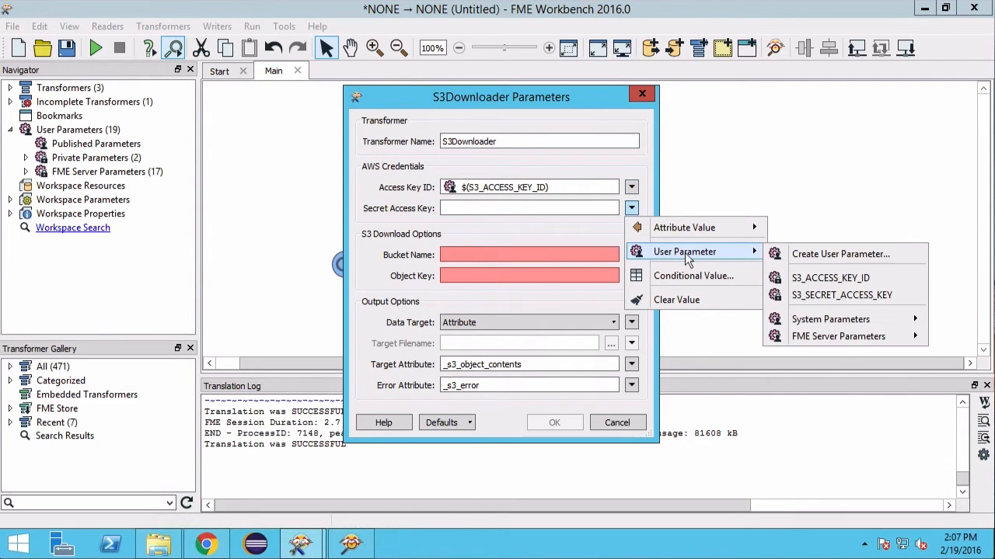
left_click(833, 296)
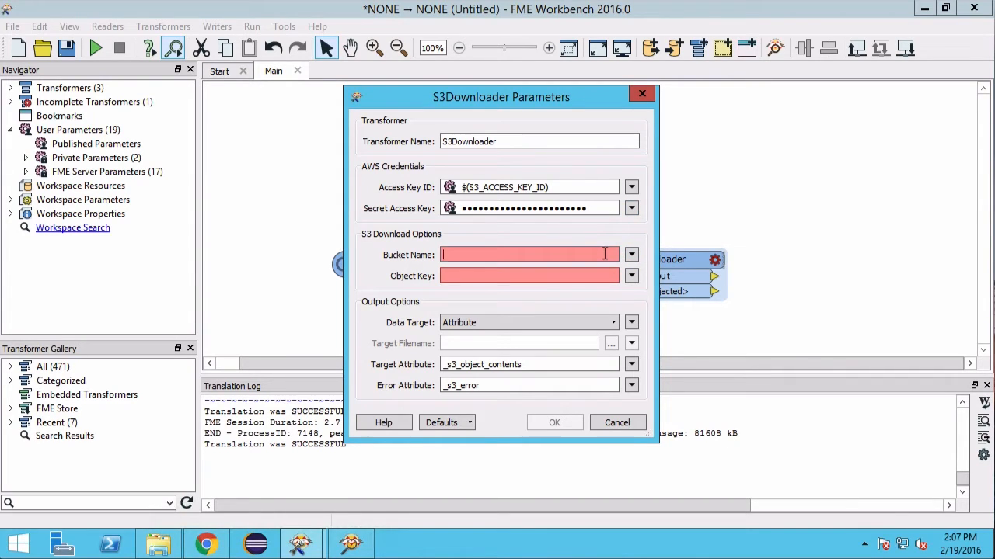
- Set the S3Downloader's bucket name to FMETest, object key to the _s3_object_key attribute, and data target to File
type("FMETest")
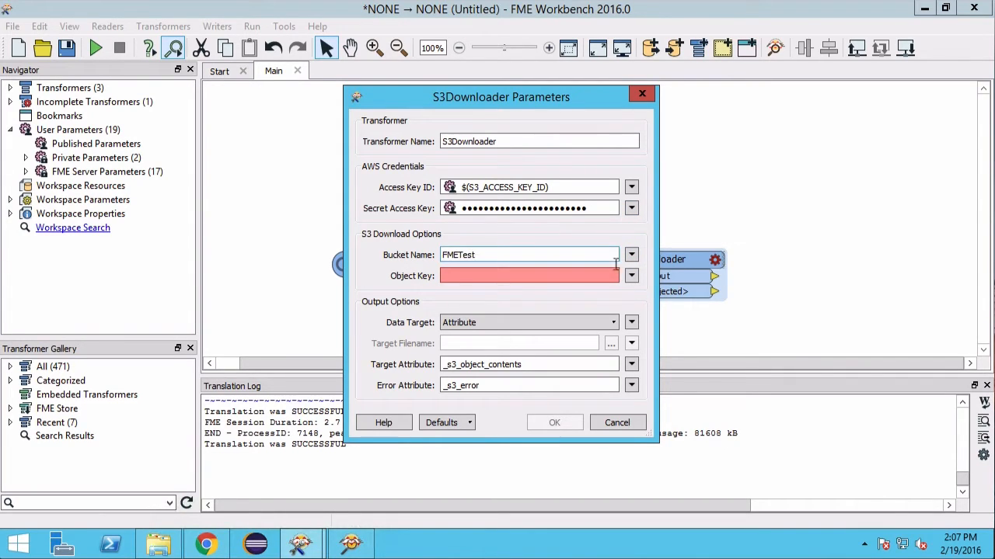
left_click(631, 276)
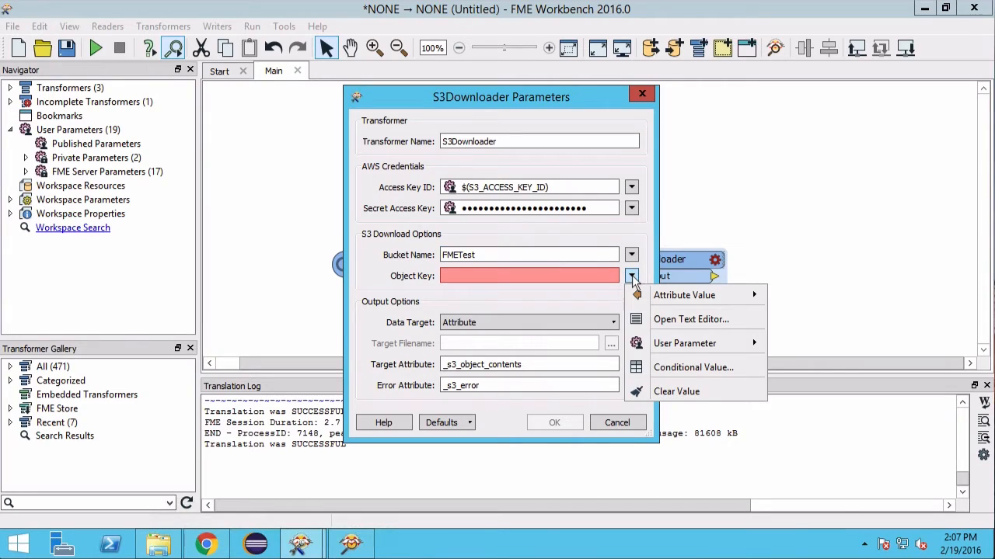
mouse_move(681, 296)
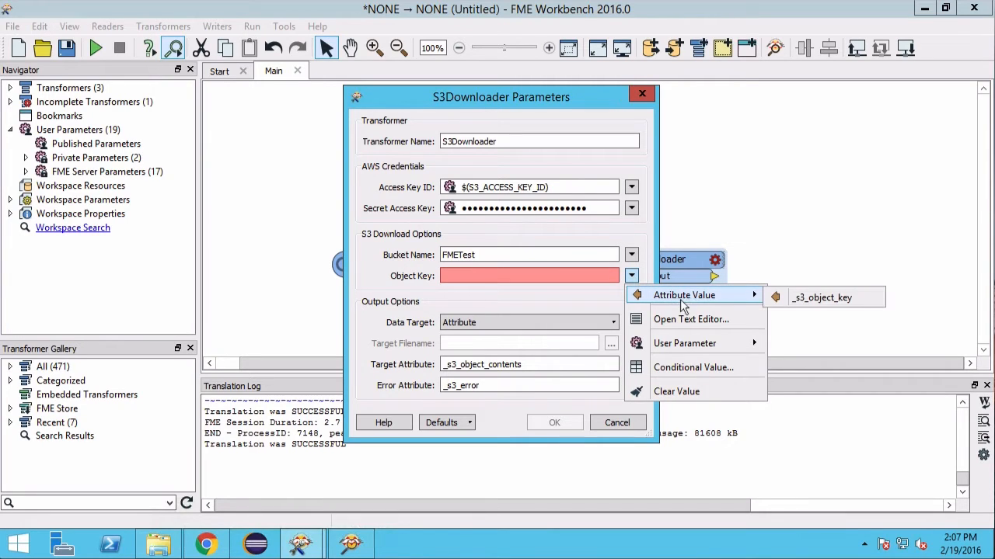
left_click(780, 298)
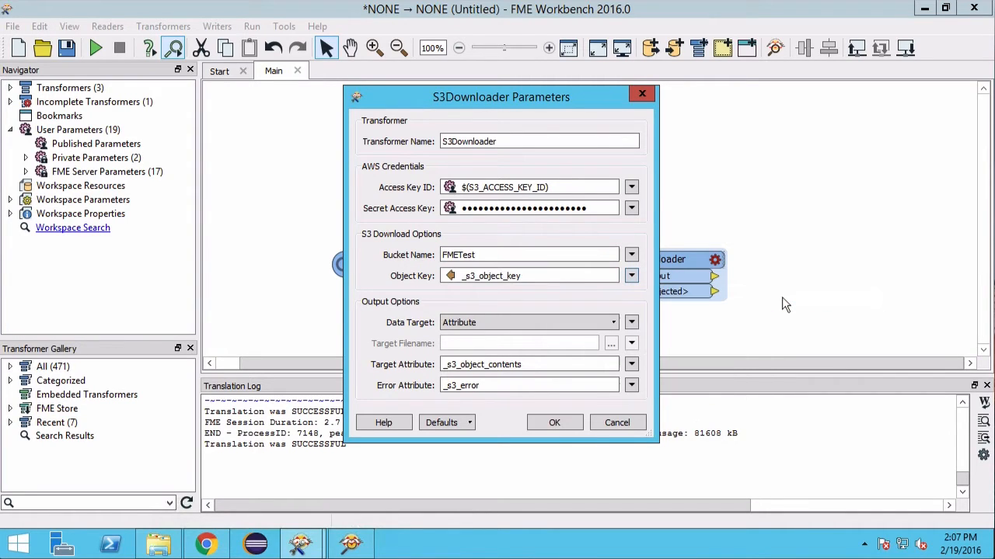
left_click(613, 323)
left_click(596, 336)
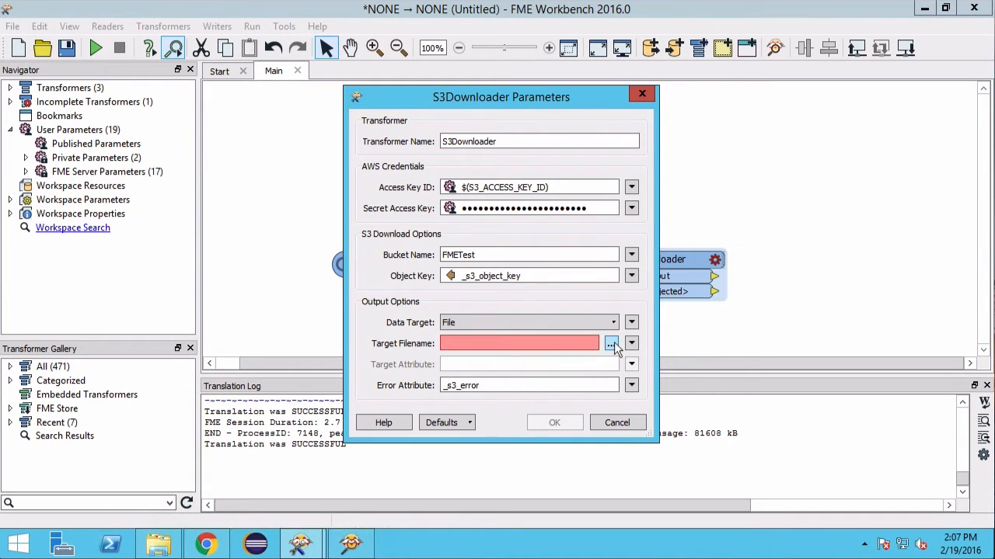
left_click(610, 345)
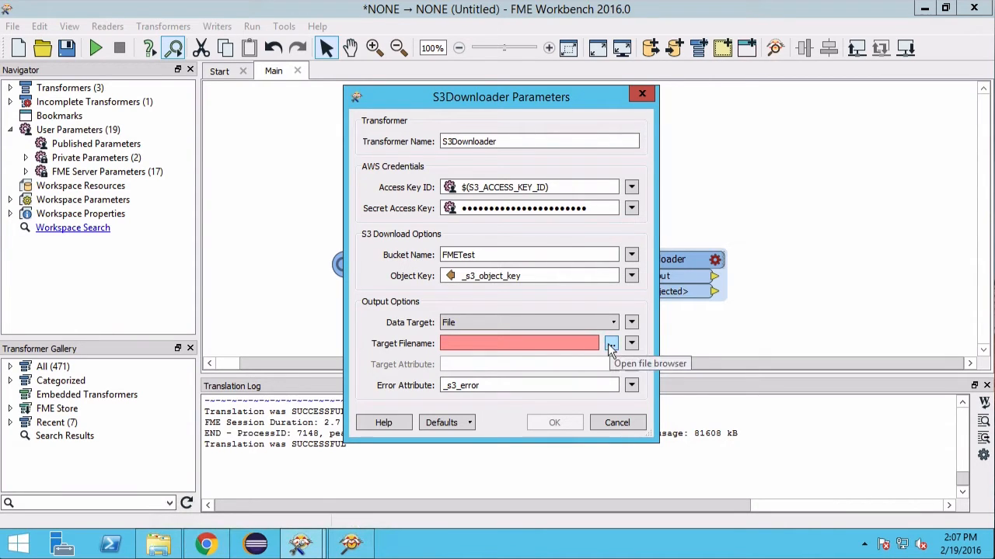
left_click(631, 344)
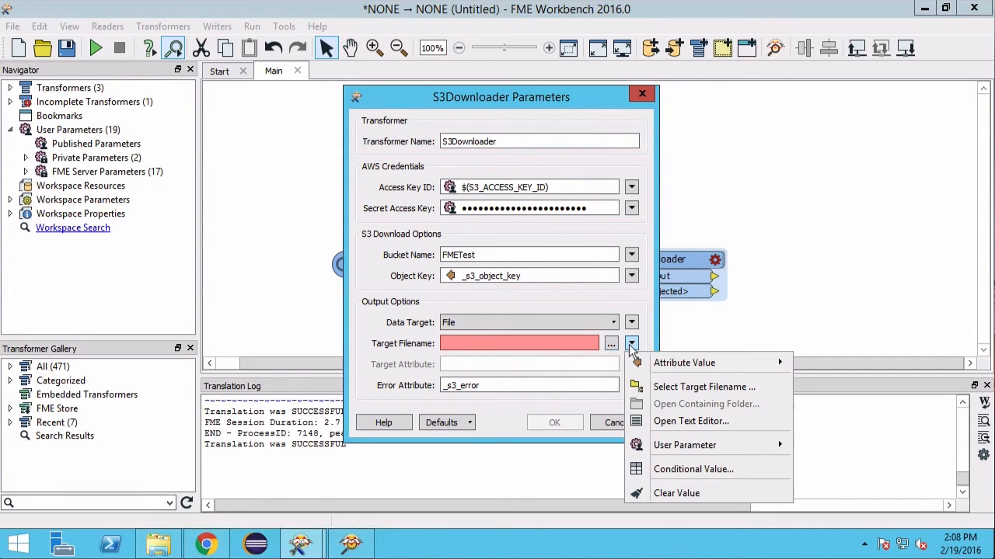
left_click(709, 430)
type("c:\\te")
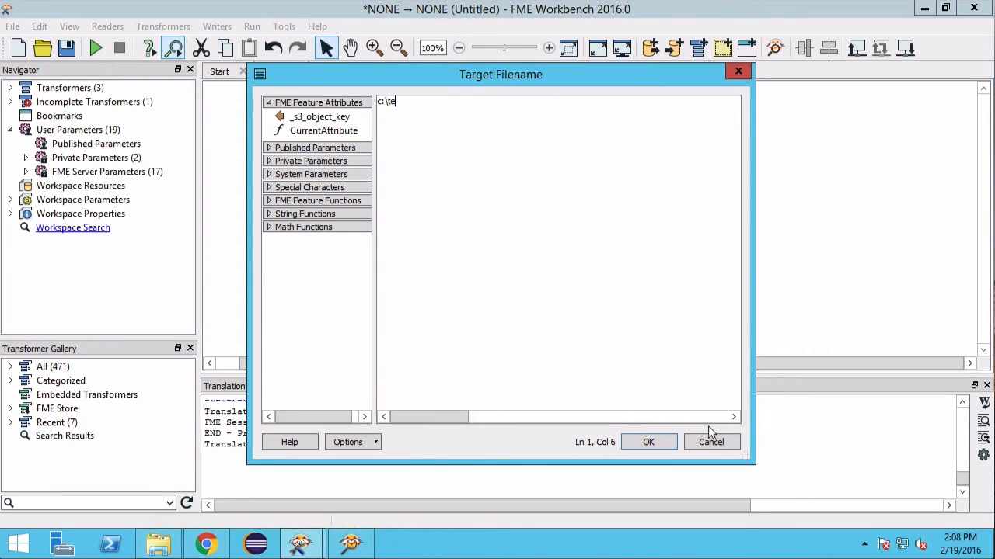
type("mp\\")
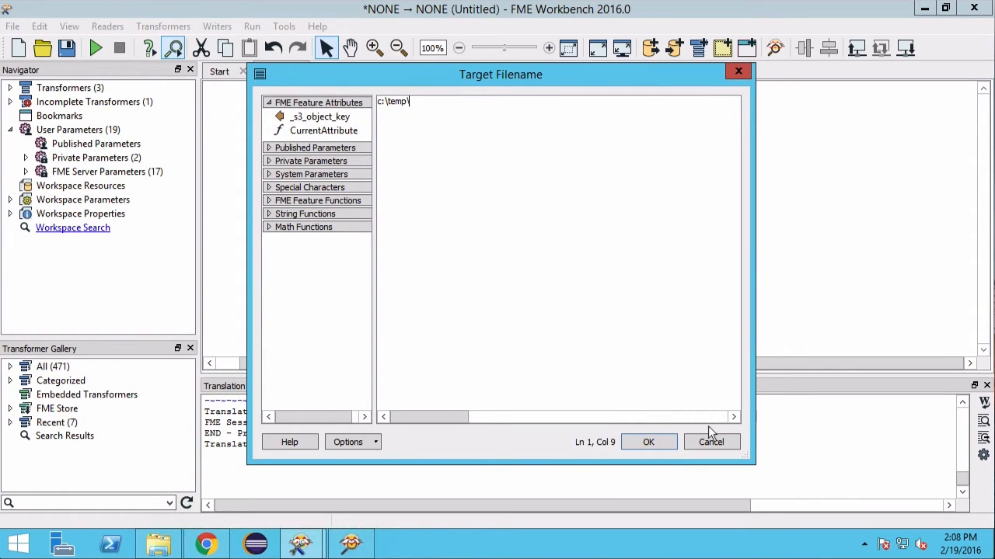
left_click(303, 119)
double_click(303, 119)
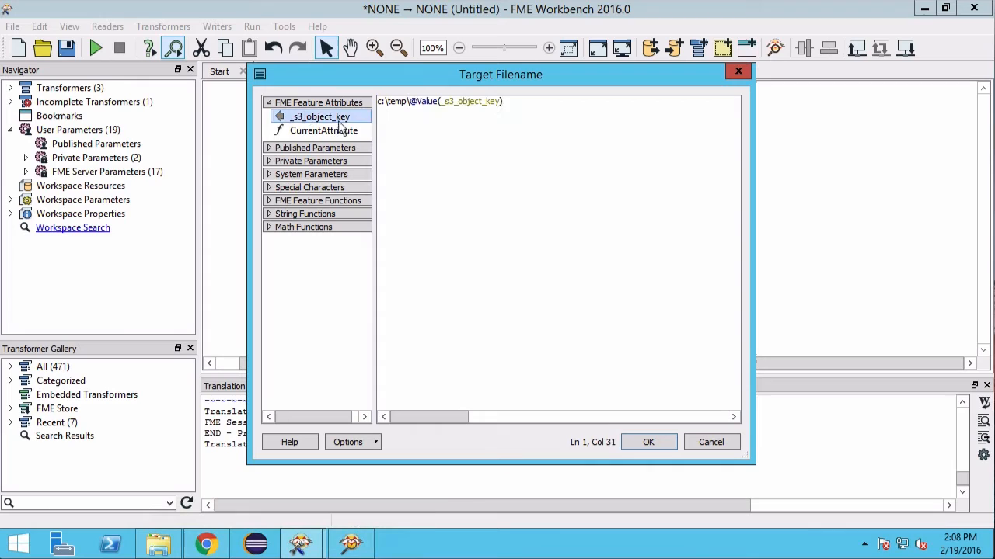
left_click(649, 443)
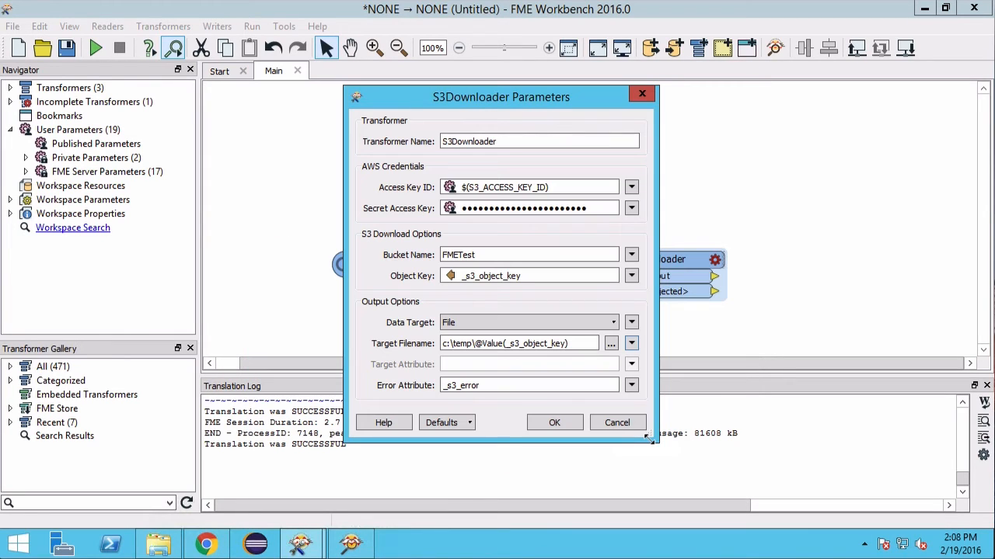
left_click(554, 422)
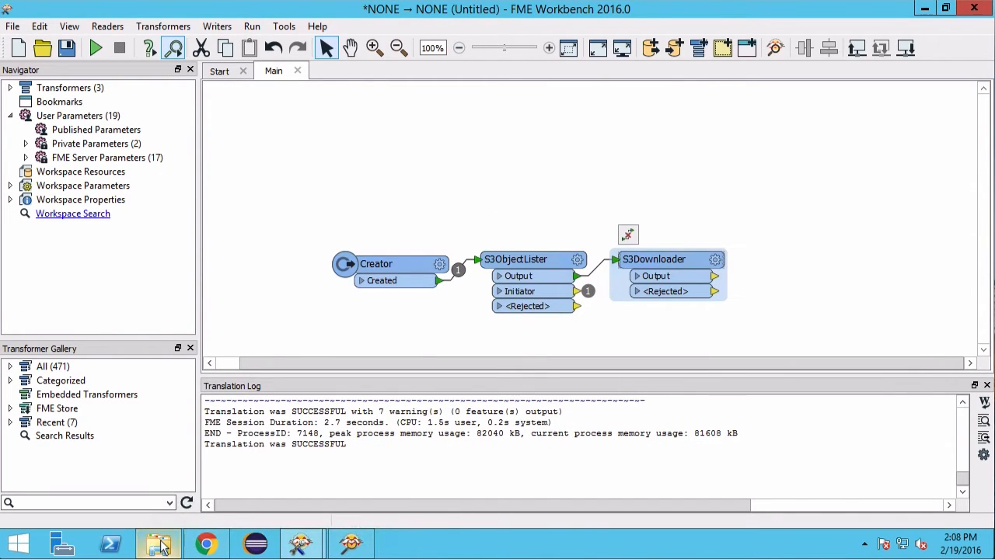
- Check the contents of the local c:\temp\Parks folder in File Explorer and return to FME Workbench
left_click(160, 546)
double_click(289, 9)
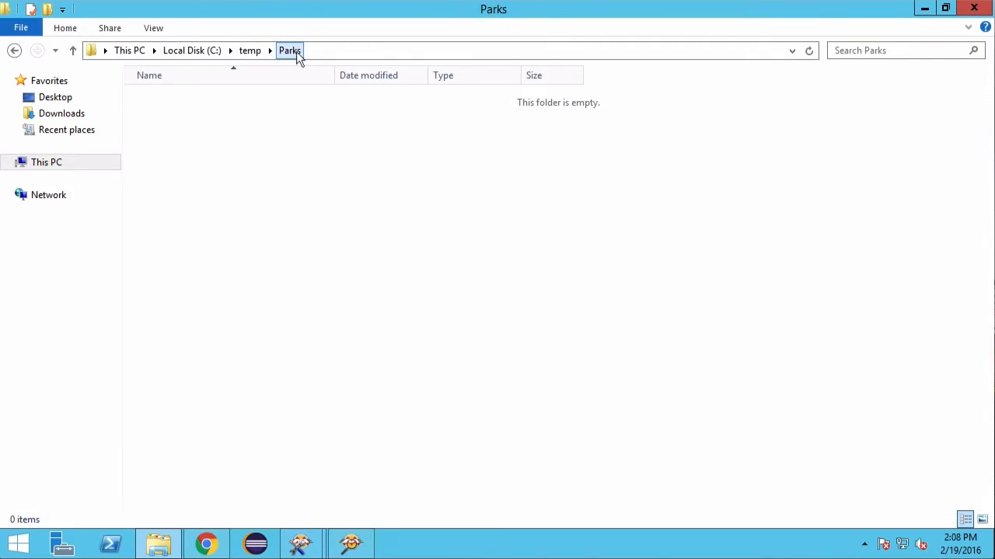
mouse_move(324, 533)
left_click(387, 467)
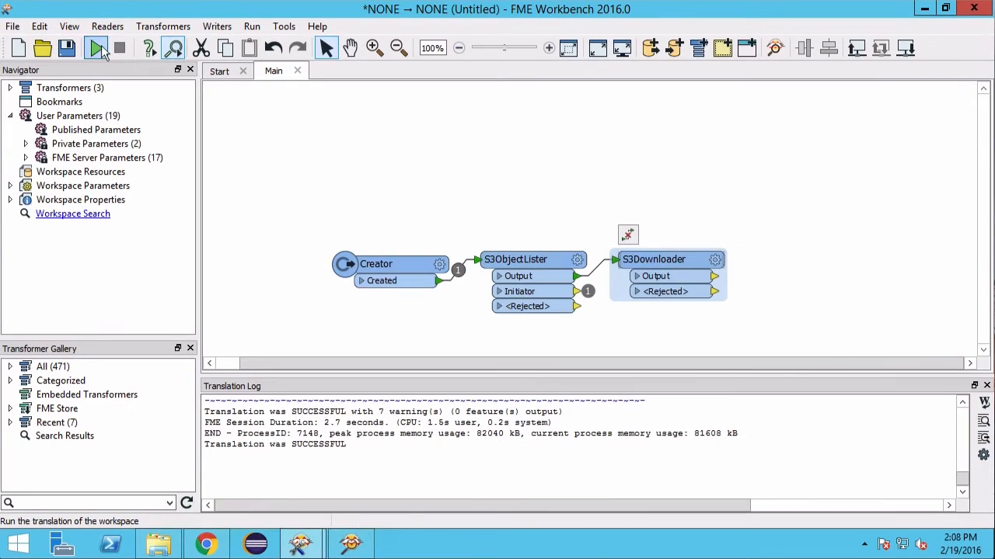
- Run the workspace, check the local Parks folder in File Explorer, and delete all the downloaded Parks files
left_click(96, 48)
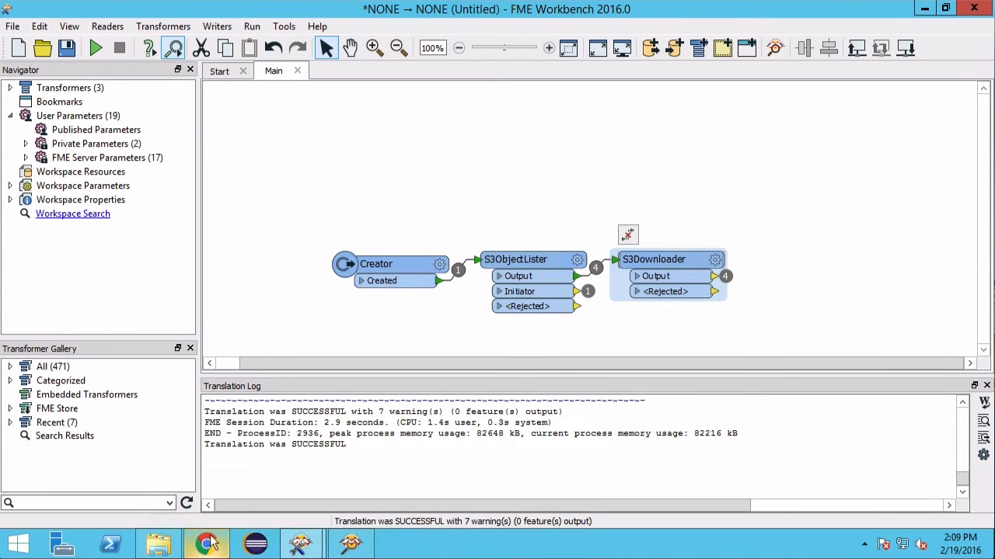
left_click(160, 547)
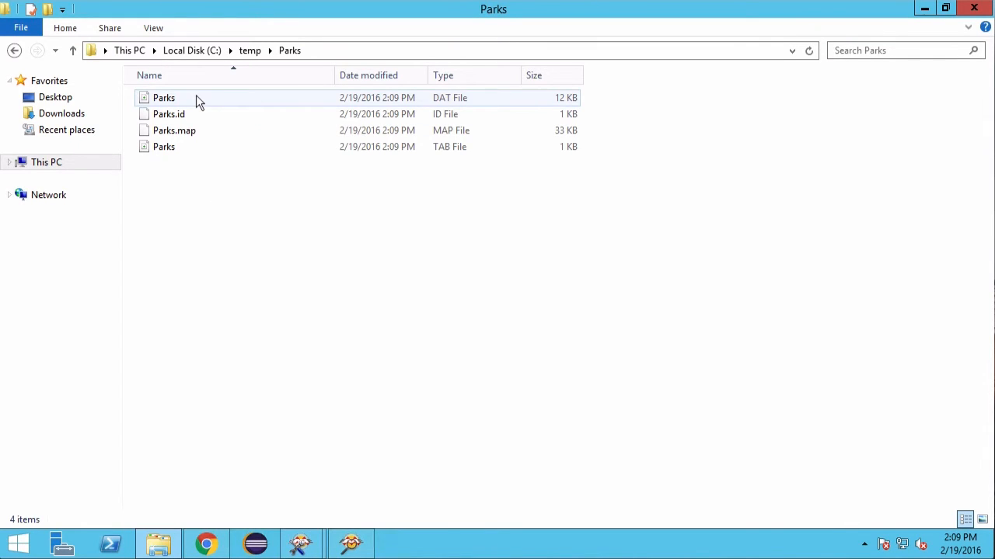
left_click_drag(314, 300, 129, 96)
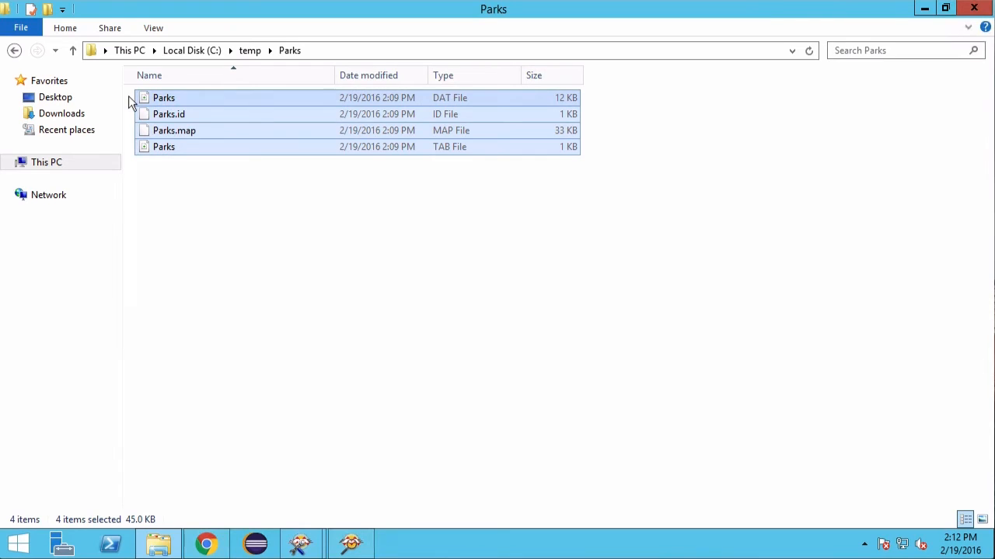
key("Delete")
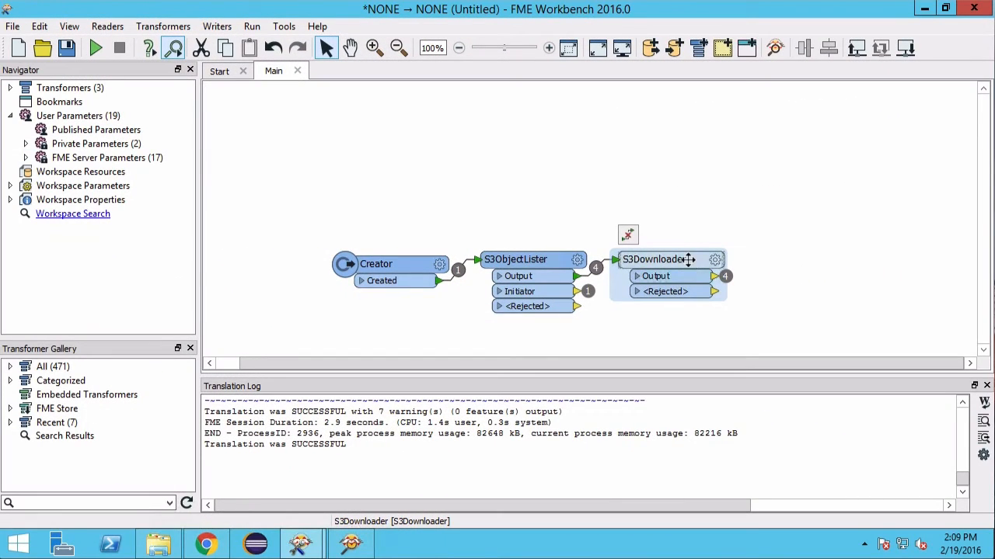
- Add a StringSearcher after the S3Downloader, choose the attribute to search, and set its search expression to .tab
type("strings")
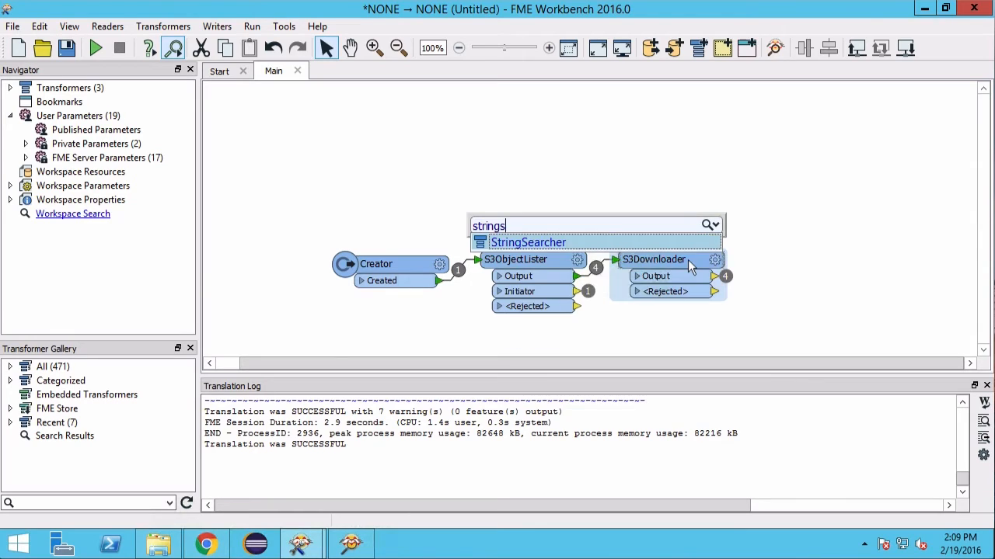
key("Return")
left_click(635, 247)
mouse_move(746, 268)
left_click(825, 268)
left_click(572, 268)
type(".tab")
left_click(562, 362)
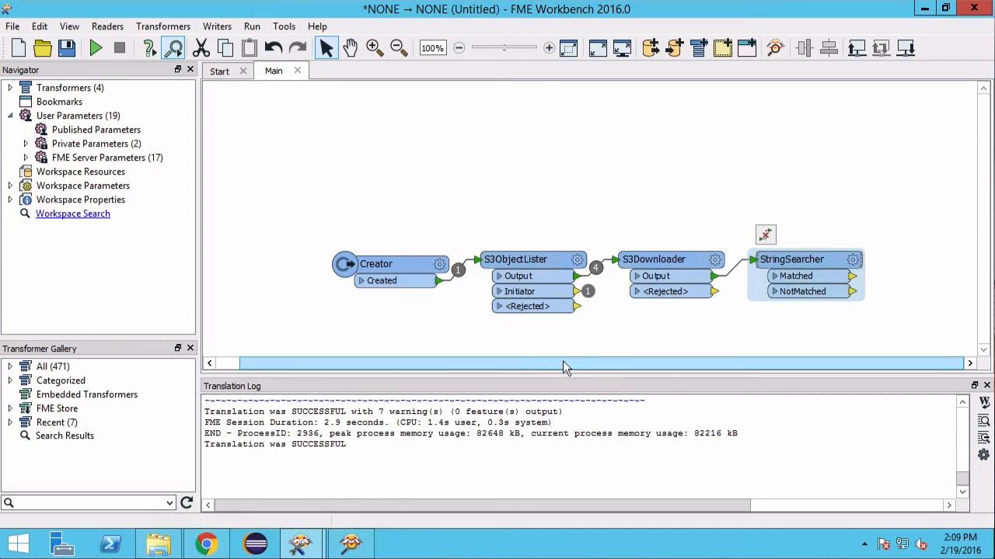
- Add a FeatureReader on the StringSearcher's Matched port and set its format to MapInfo TAB (MAPINFO)
type("featurer")
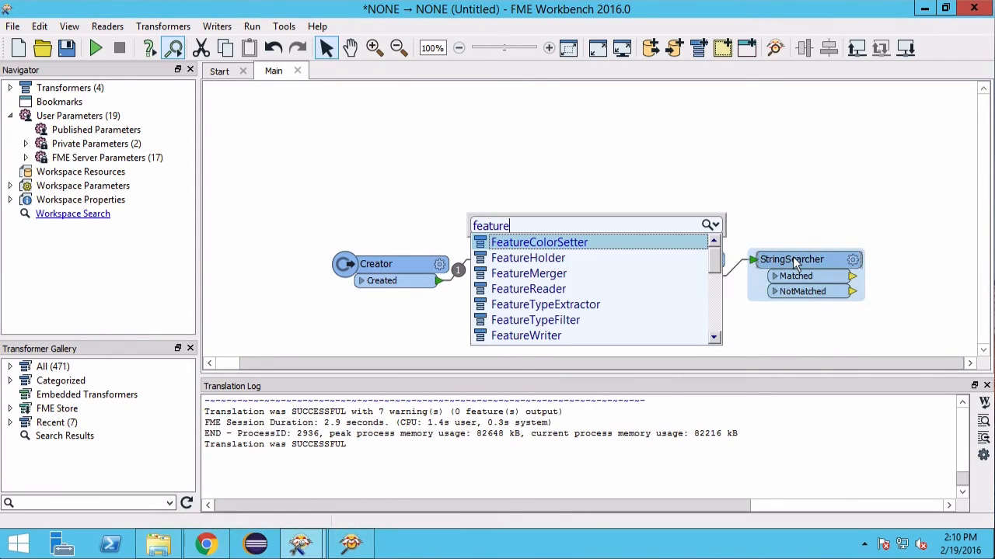
key("Return")
key("Return")
left_click(618, 167)
type("mapi")
key("Tab")
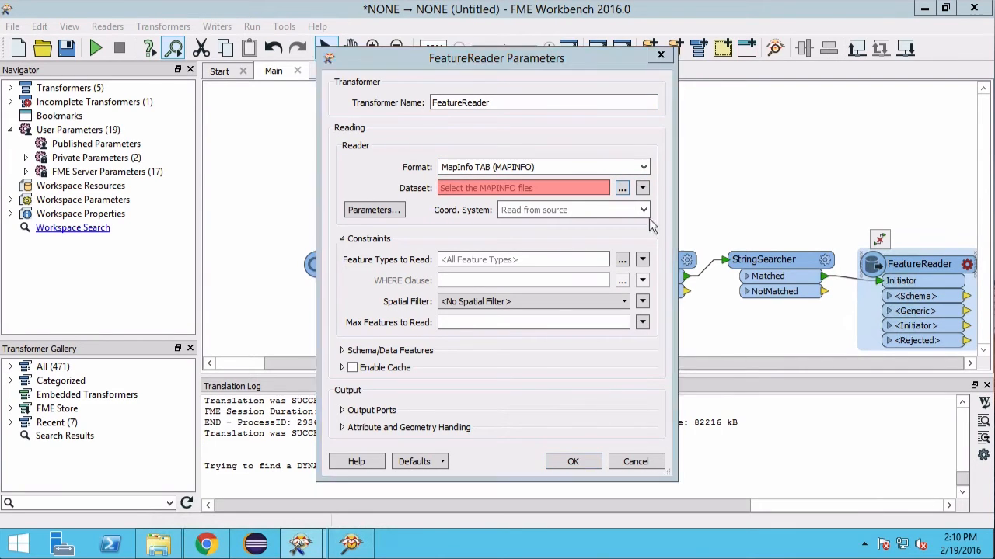
left_click(642, 188)
left_click(683, 284)
type("c:\\temp\\")
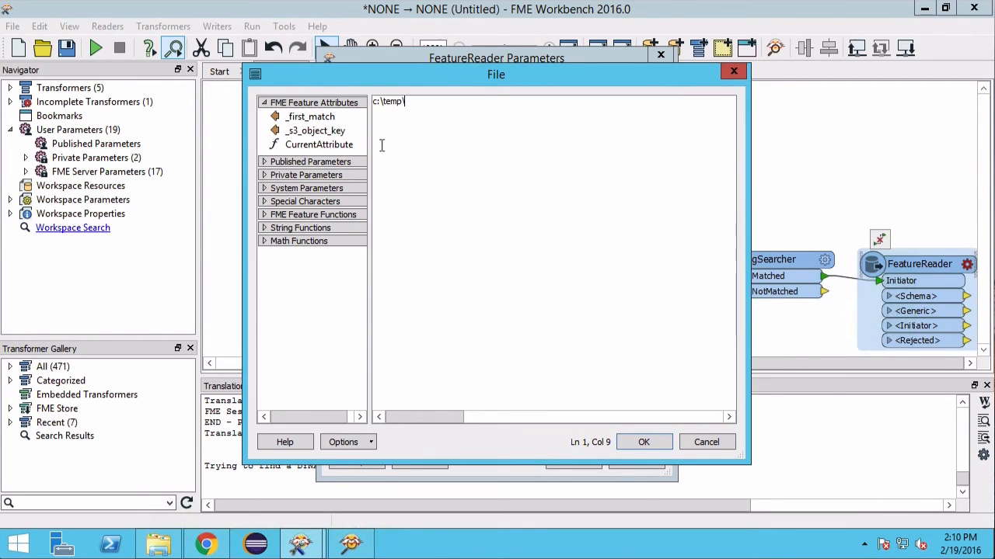
double_click(314, 131)
left_click(642, 444)
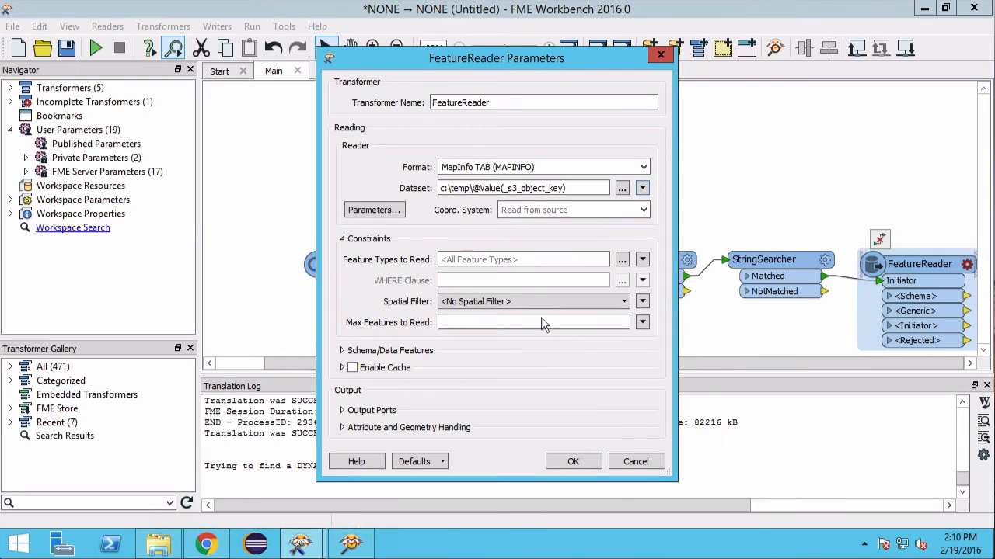
left_click(343, 410)
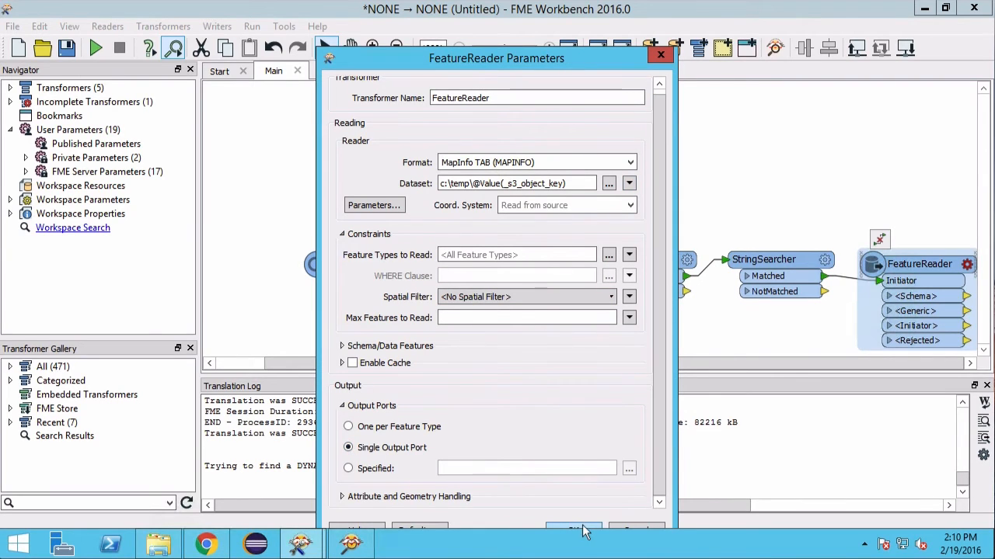
left_click(582, 528)
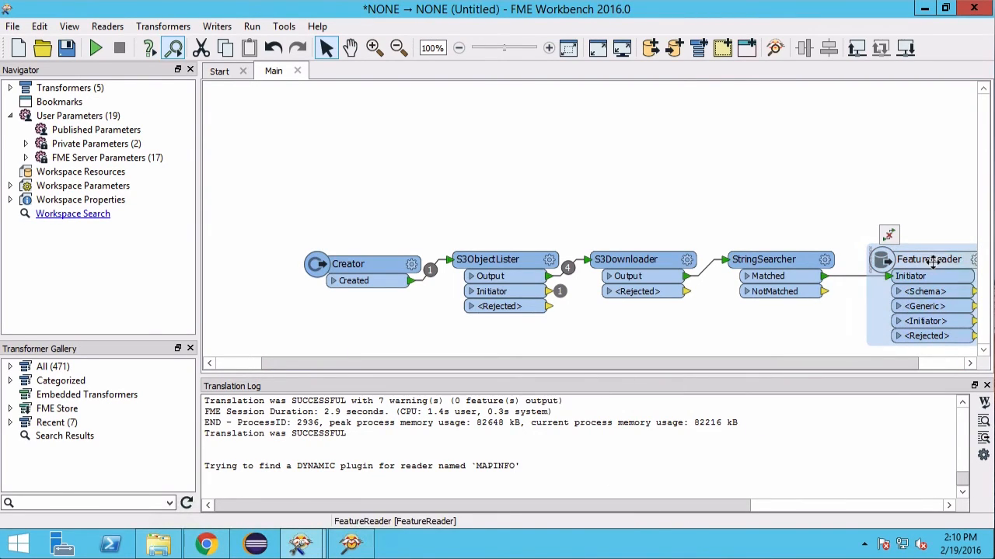
- Add a FeatureWriter after the FeatureReader, connect the Generic port to its input as well, and open its parameters
left_click_drag(923, 266, 932, 262)
type("featurewriter")
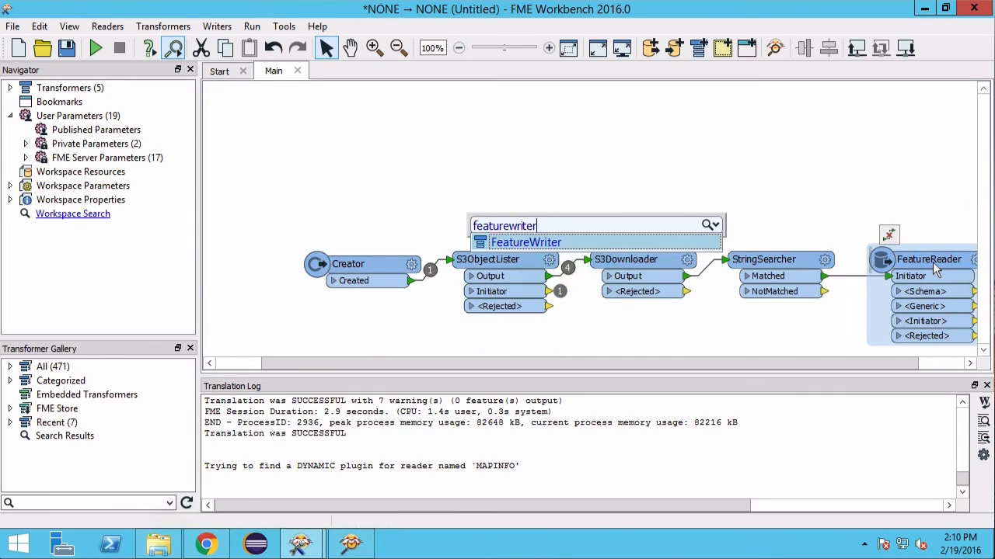
key("Return")
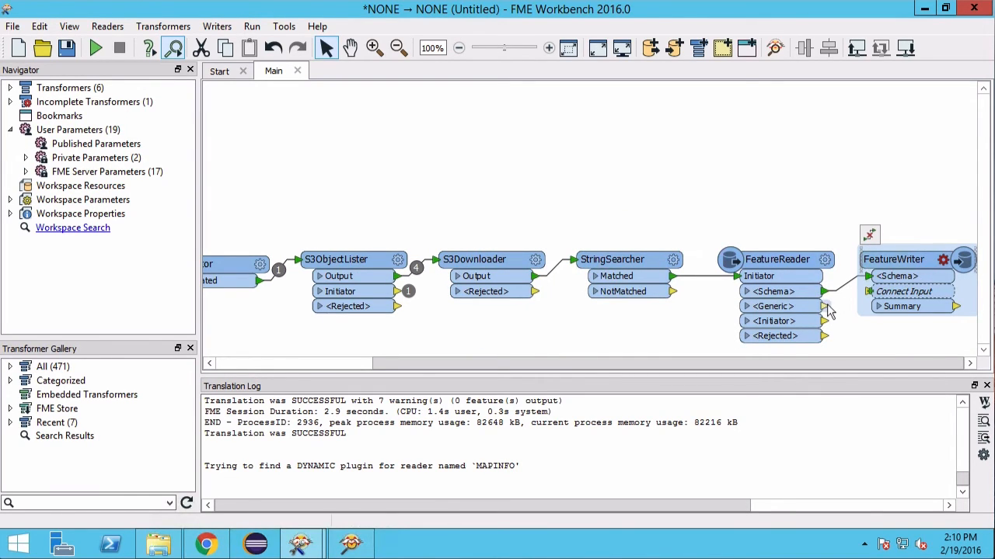
left_click_drag(829, 311, 870, 282)
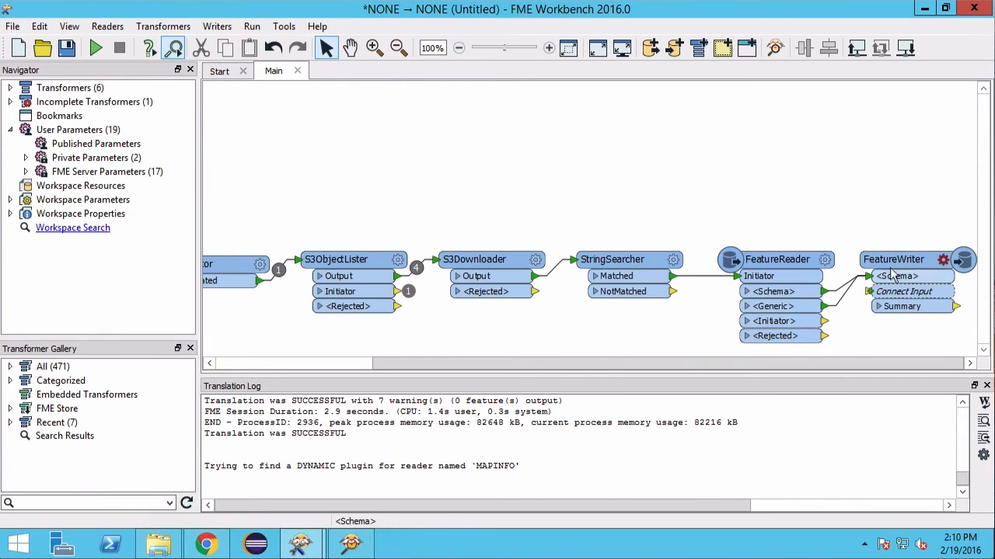
left_click(902, 260)
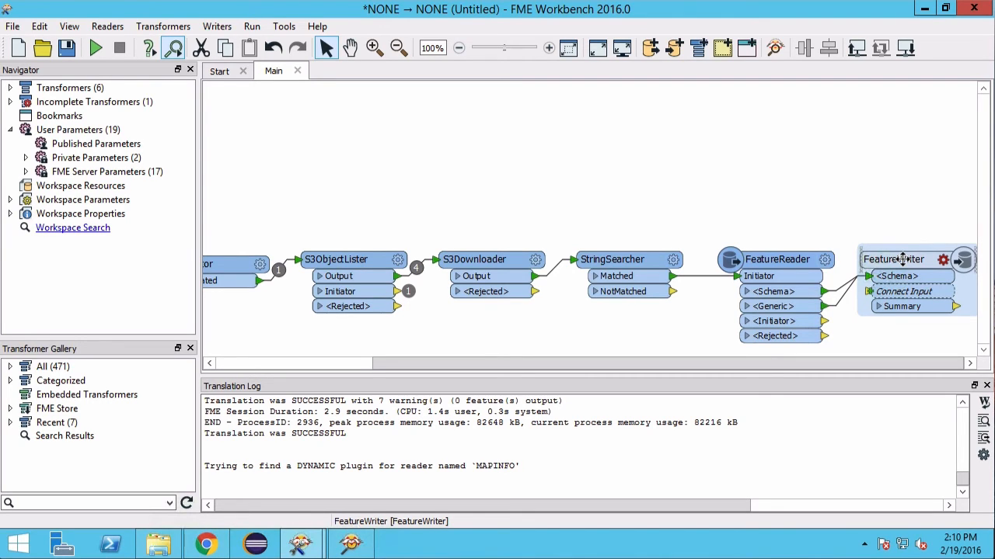
double_click(901, 259)
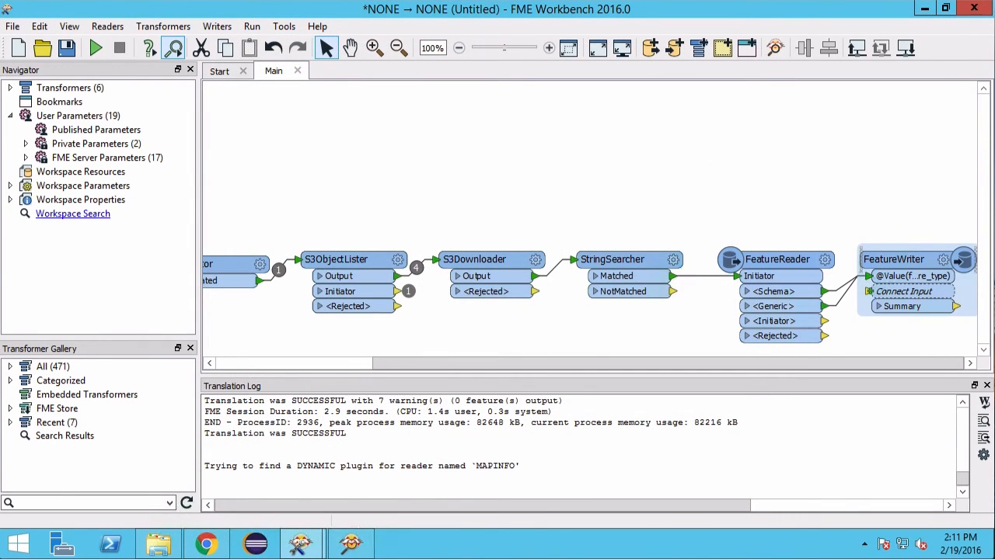
- Add an S3Uploader on the FeatureWriter's Summary port and link its access key ID and secret access key to the user parameters
type("s3up")
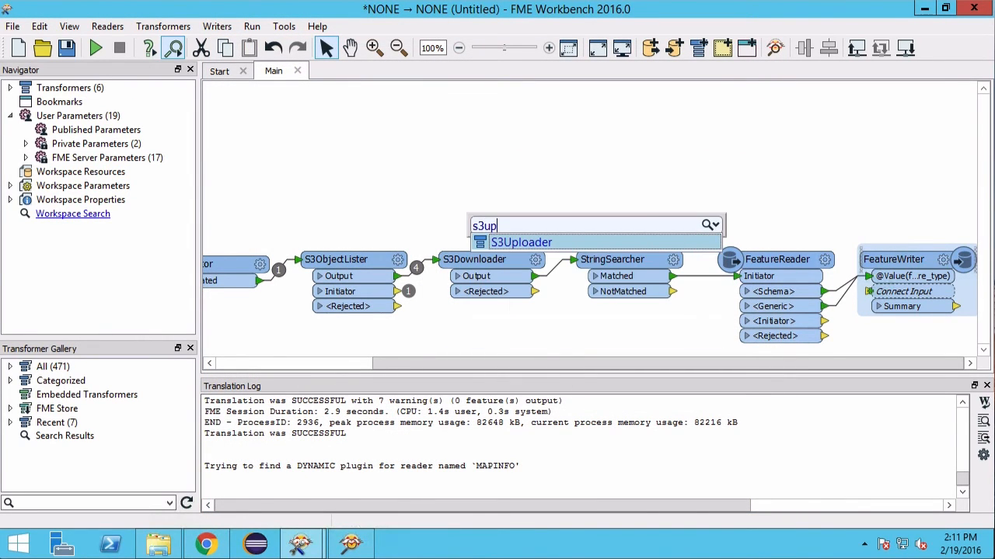
key("Return")
left_click(640, 121)
mouse_move(674, 142)
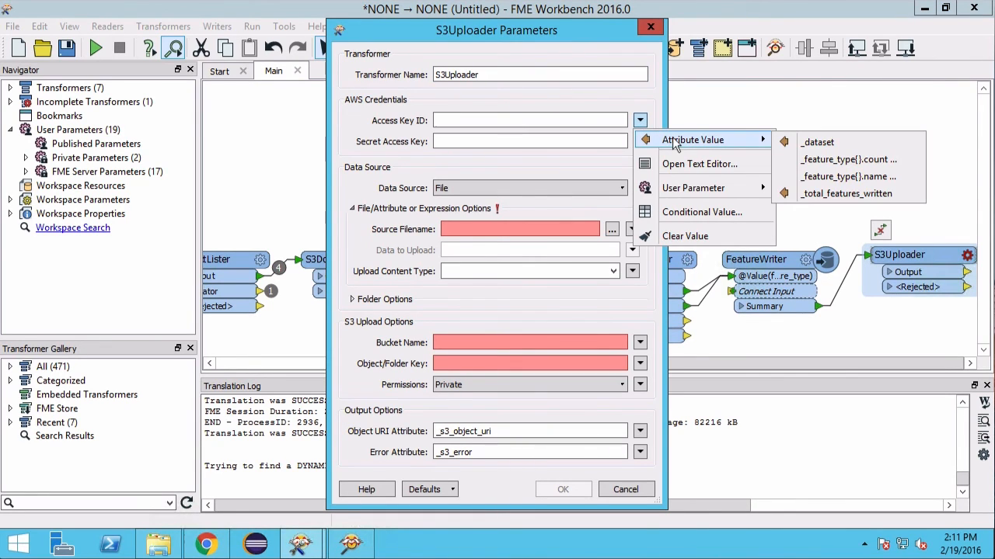
mouse_move(691, 186)
left_click(847, 208)
left_click(639, 141)
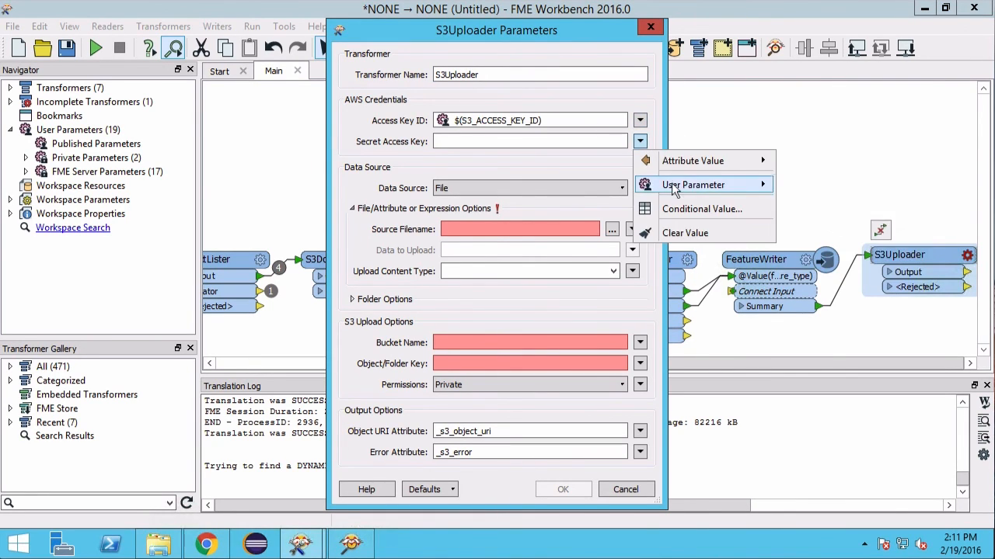
left_click(847, 229)
- Set the S3Uploader's data source to Folder, source folder c:\temp\Parks\Shape, bucket FMETest and folder key Parks, and accept the parameters
left_click(618, 188)
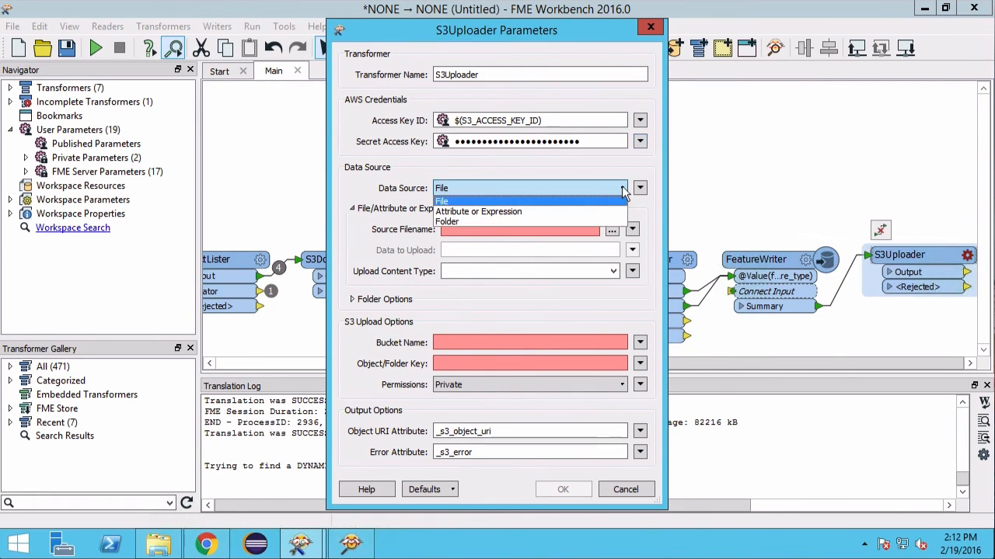
left_click(596, 221)
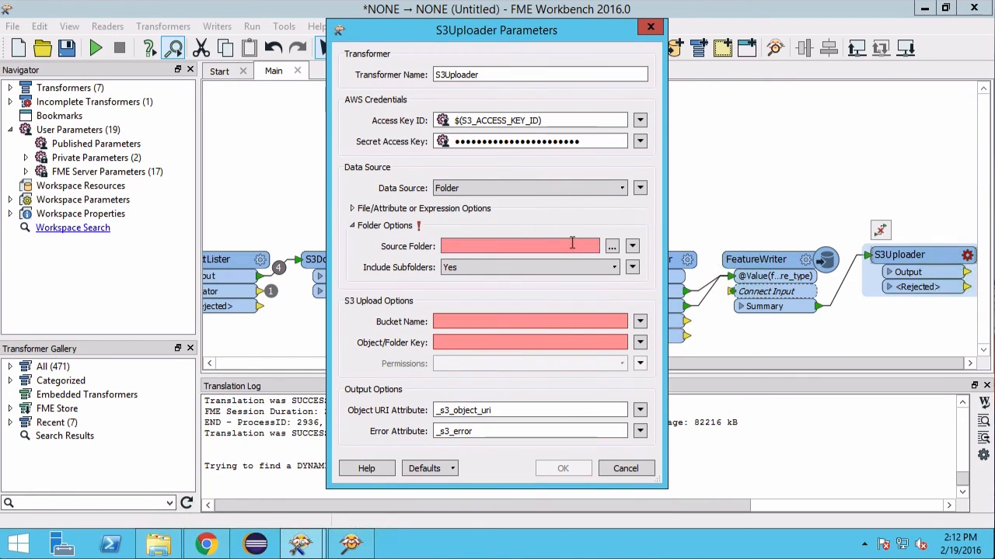
type("c:\temp\\Parks\\Shape")
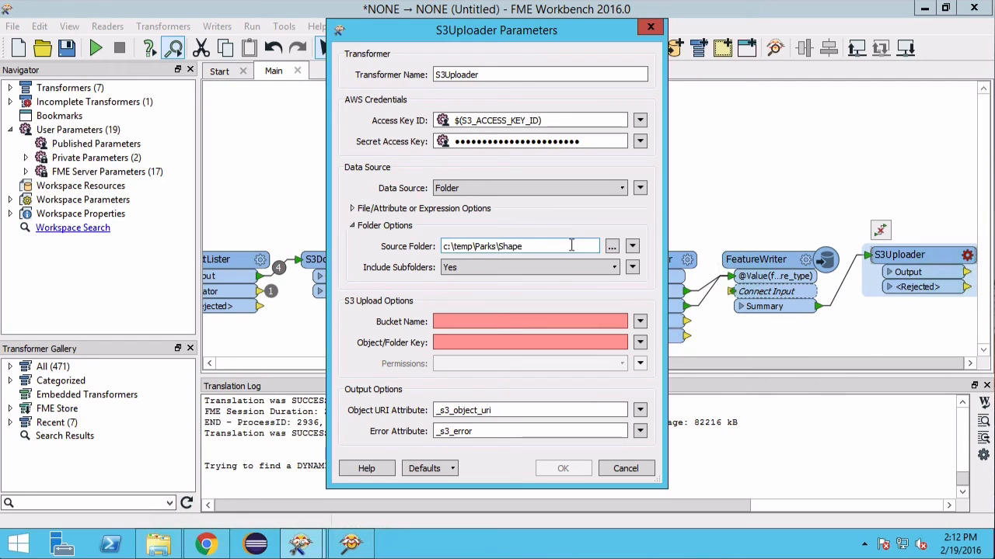
left_click(593, 319)
type("FMETest")
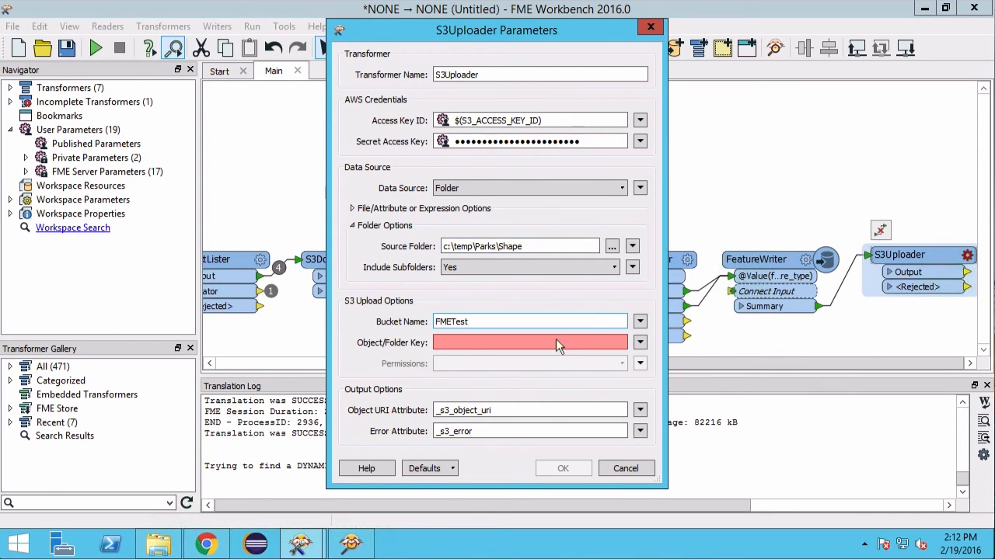
left_click(557, 343)
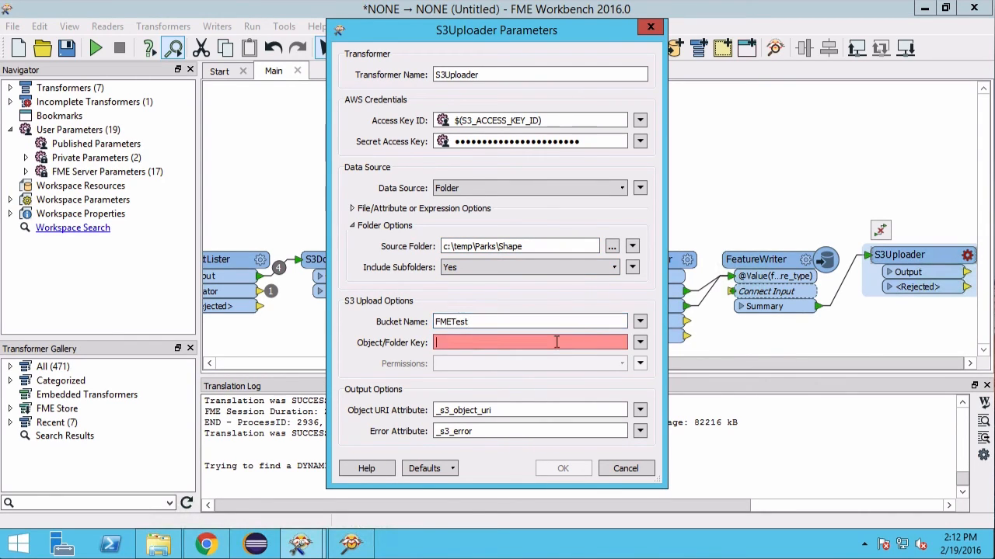
type("Parks")
left_click(561, 469)
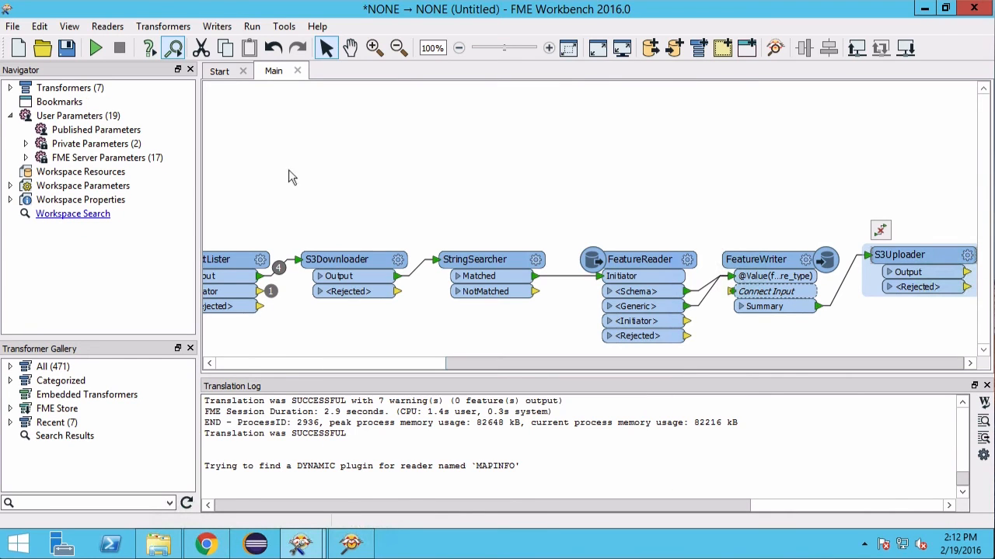
- Run the workspace and inspect the Shape folder in local c:\temp\Parks and in the FMETest bucket's Parks folder
left_click(95, 49)
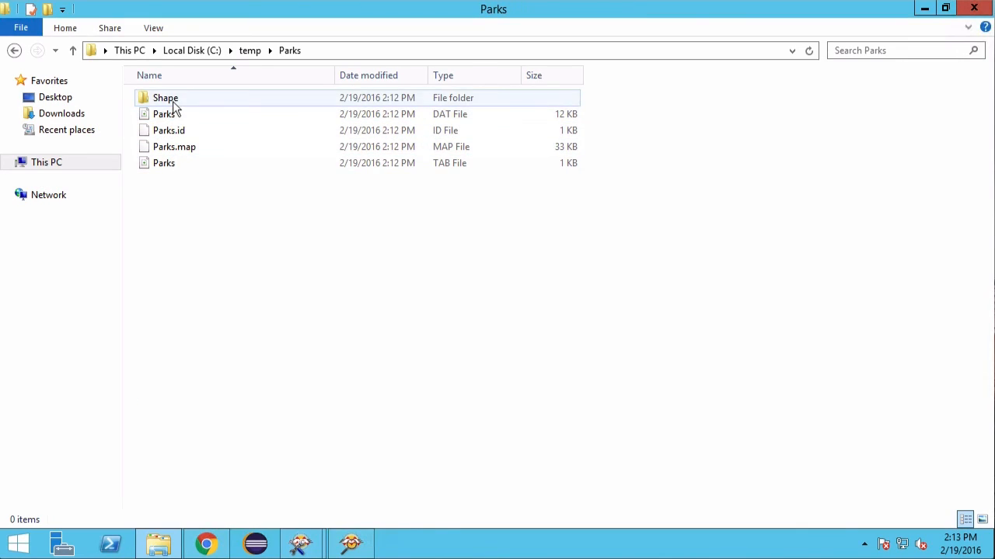
double_click(166, 99)
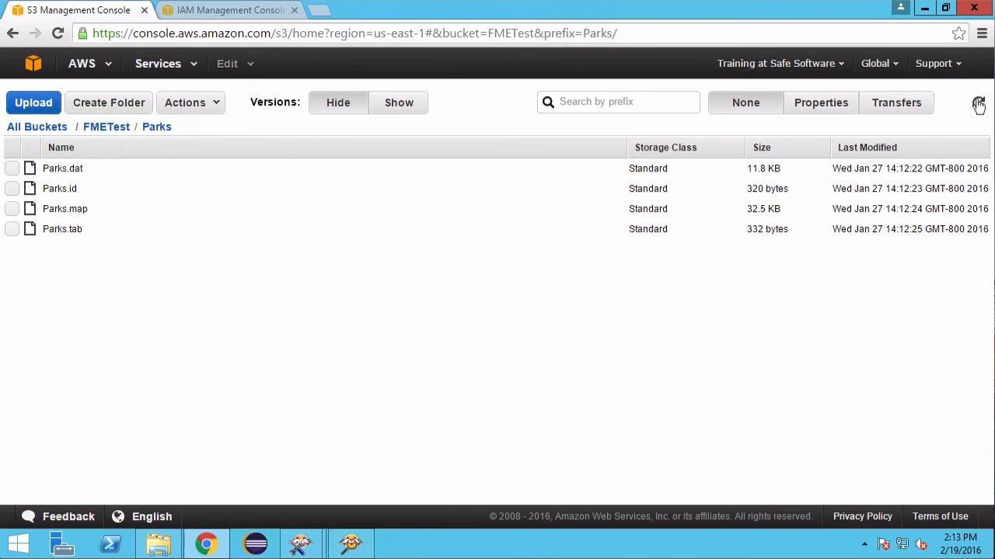
left_click(978, 105)
left_click(57, 251)
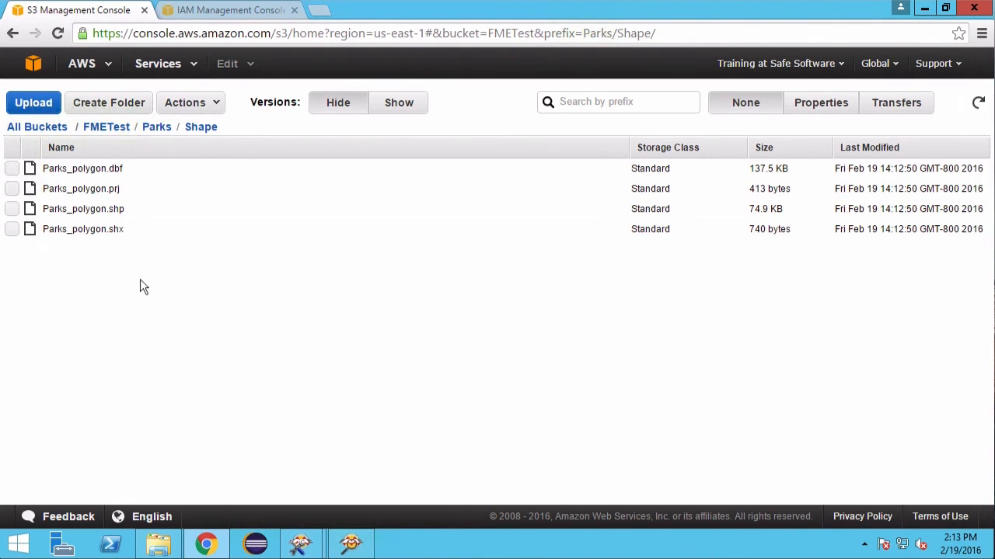